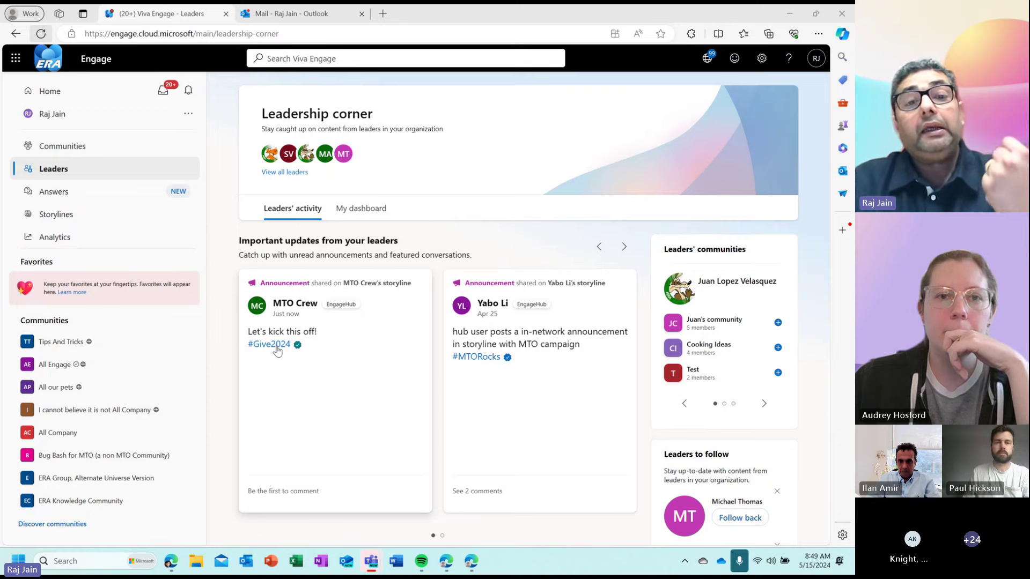
View the #Give2024 kickoff announcement, and start a storyline discussion post tagged with the #Give2024 campaign
{"action": "left_click", "coordinate": [277, 350]}
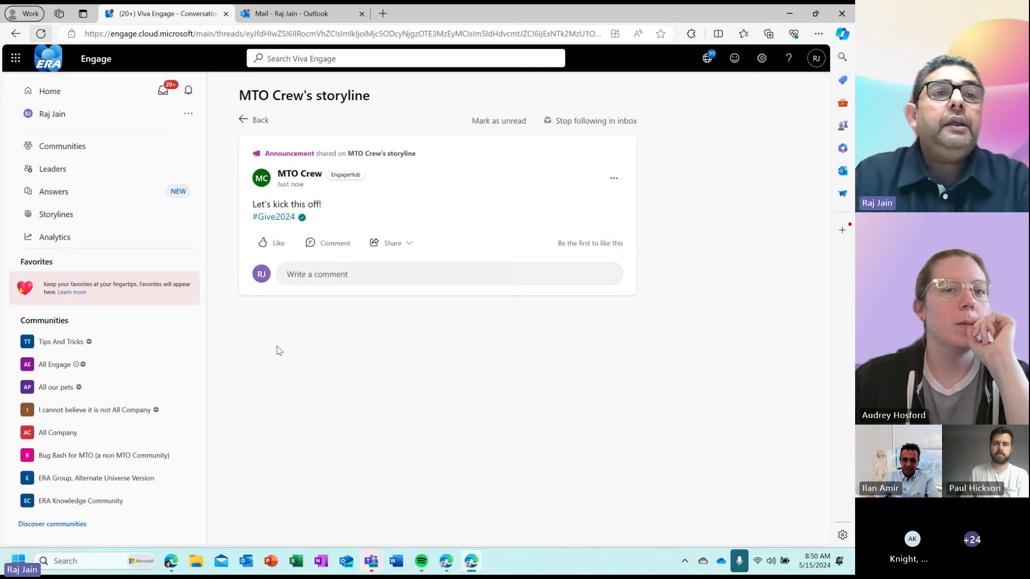
{"action": "left_click", "coordinate": [59, 215]}
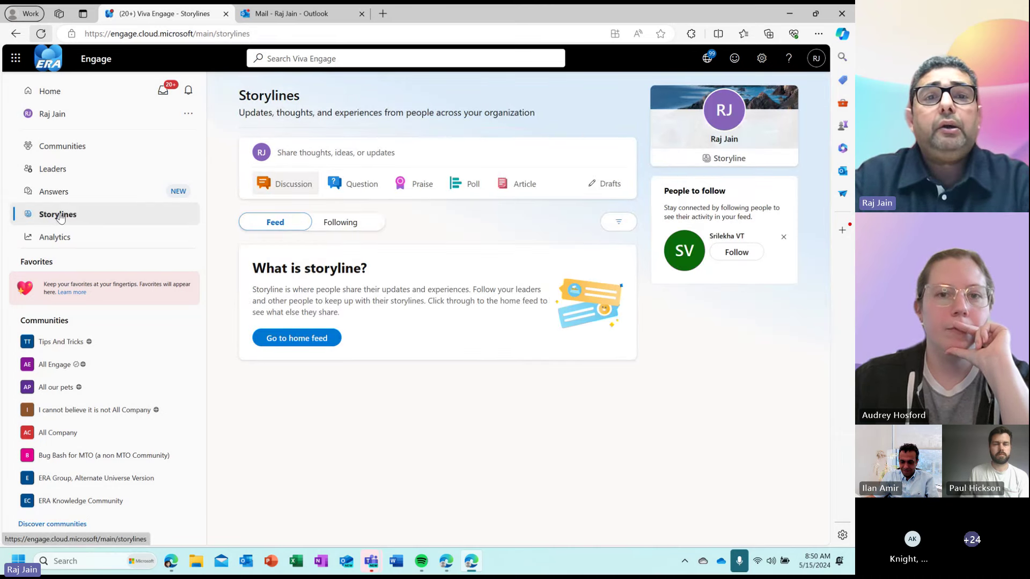
{"action": "left_click", "coordinate": [292, 188]}
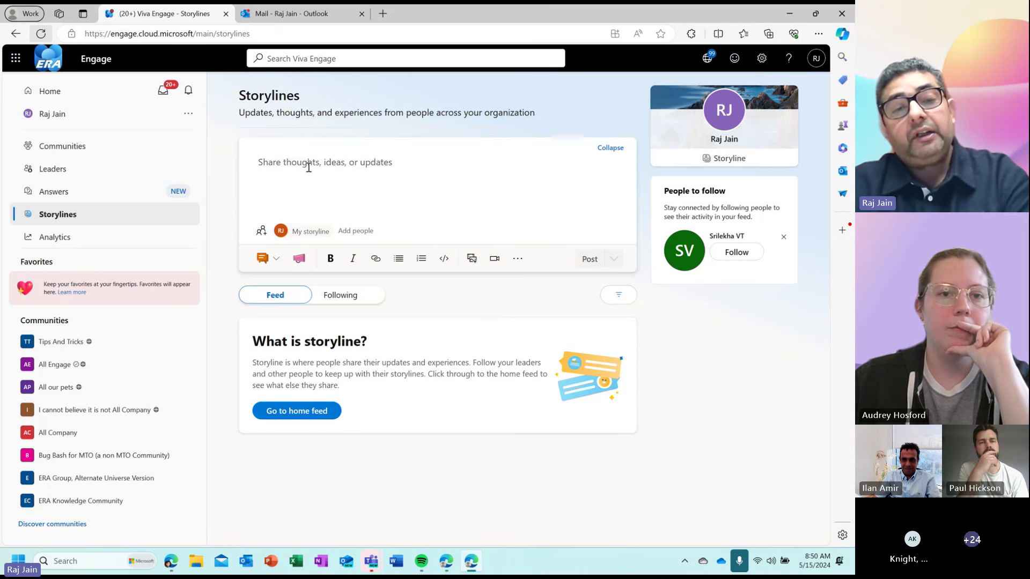
{"action": "type", "text": "#"}
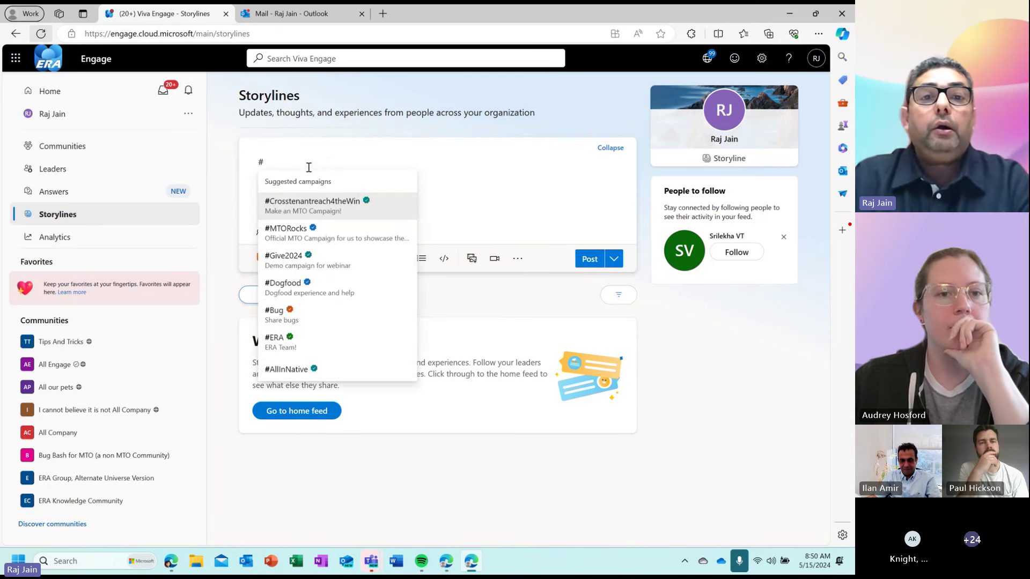
{"action": "left_click", "coordinate": [315, 263]}
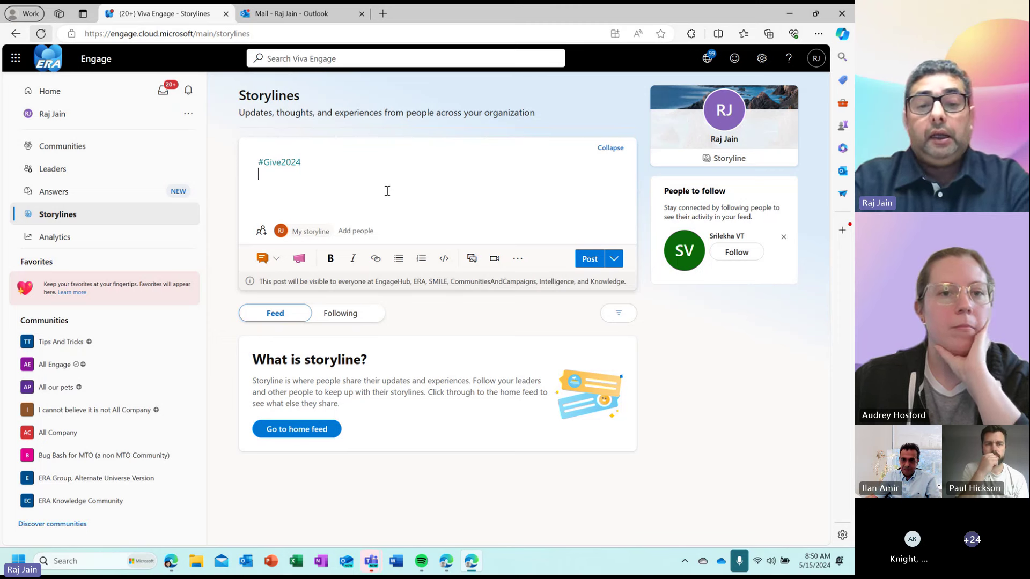
Write "Why I give - Because I know that it will make a difference in someone's life." below the campaign hashtag in the post
{"action": "key", "text": "Return"}
{"action": "type", "text": "Why"}
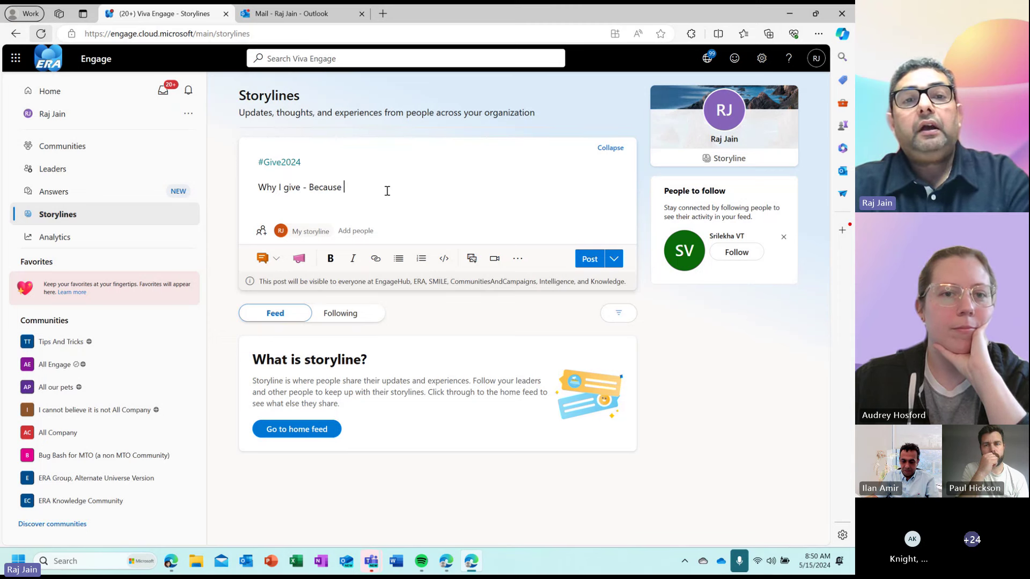
{"action": "type", "text": "I give - Because I k"}
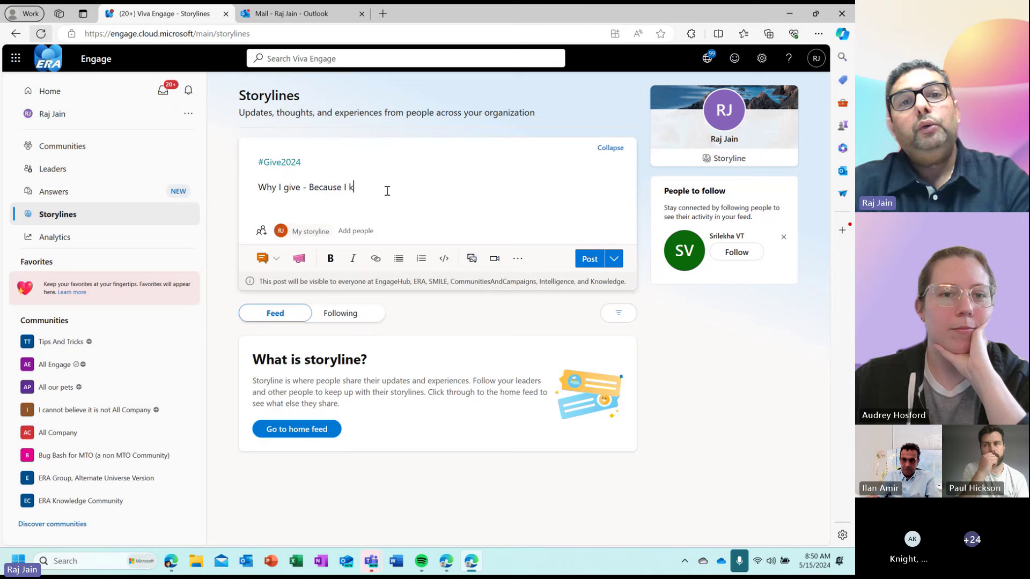
{"action": "type", "text": "now that it will "}
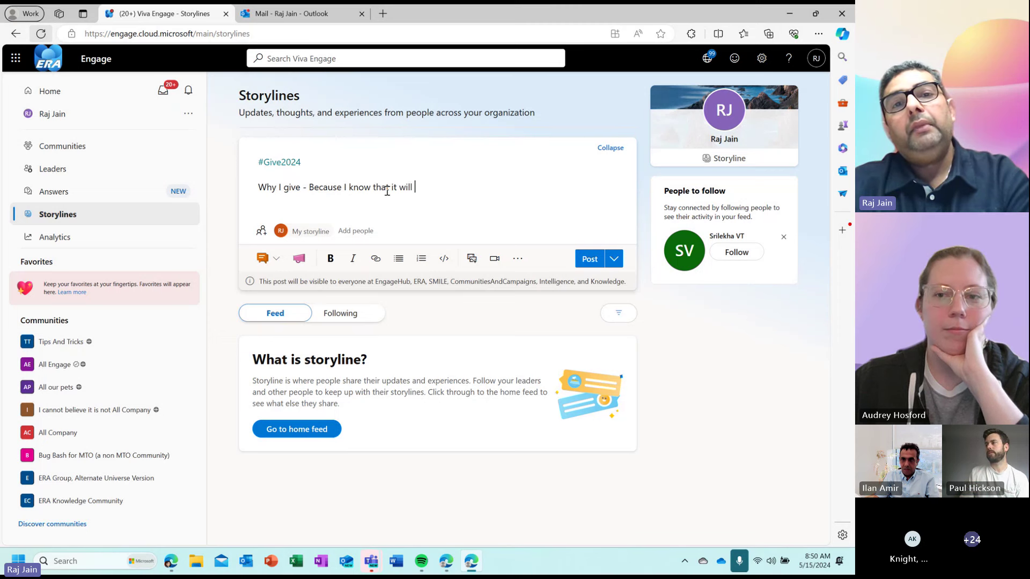
{"action": "type", "text": "make a"}
{"action": "key", "text": "Tab"}
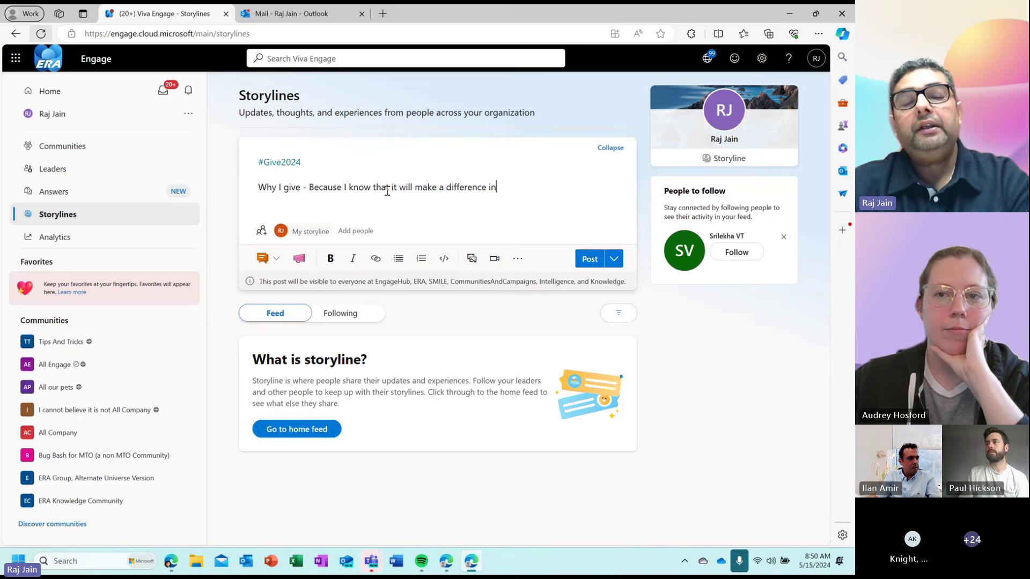
{"action": "type", "text": "someone's"}
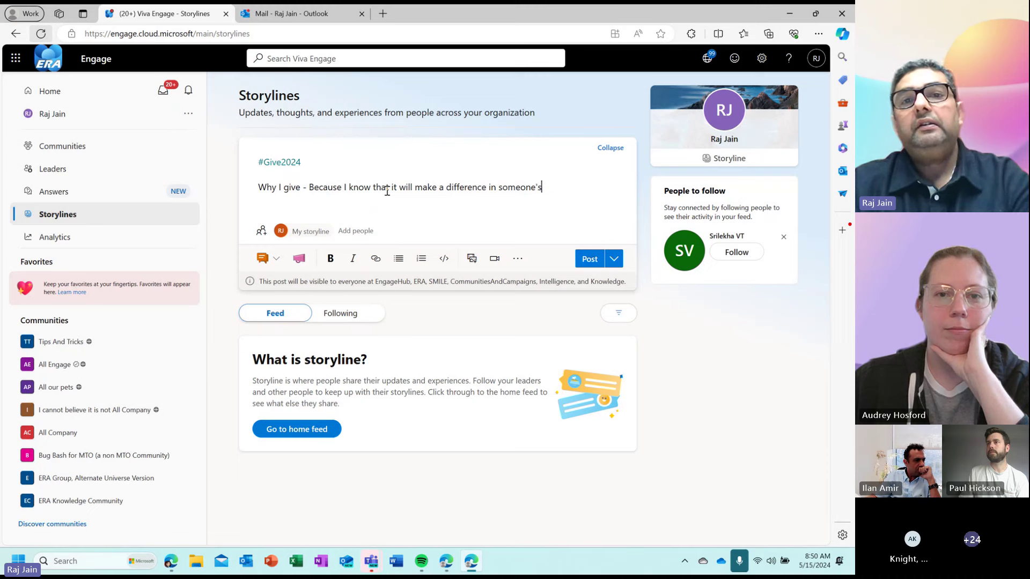
{"action": "type", "text": " life."}
{"action": "key", "text": "Return"}
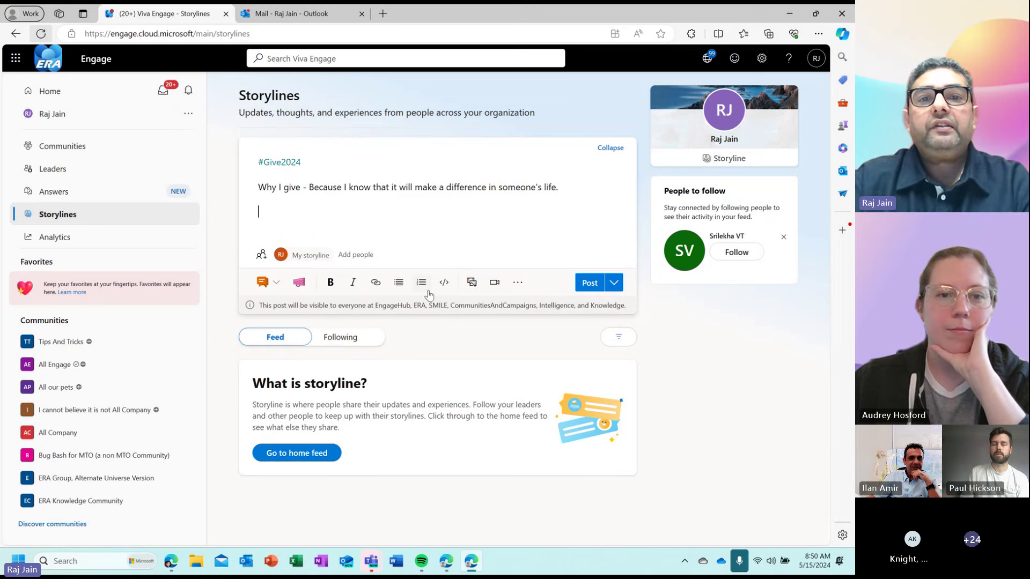
Search the GIFs for "Heart", add the pink heart outline GIF to the storyline post and publish it
{"action": "left_click", "coordinate": [517, 284]}
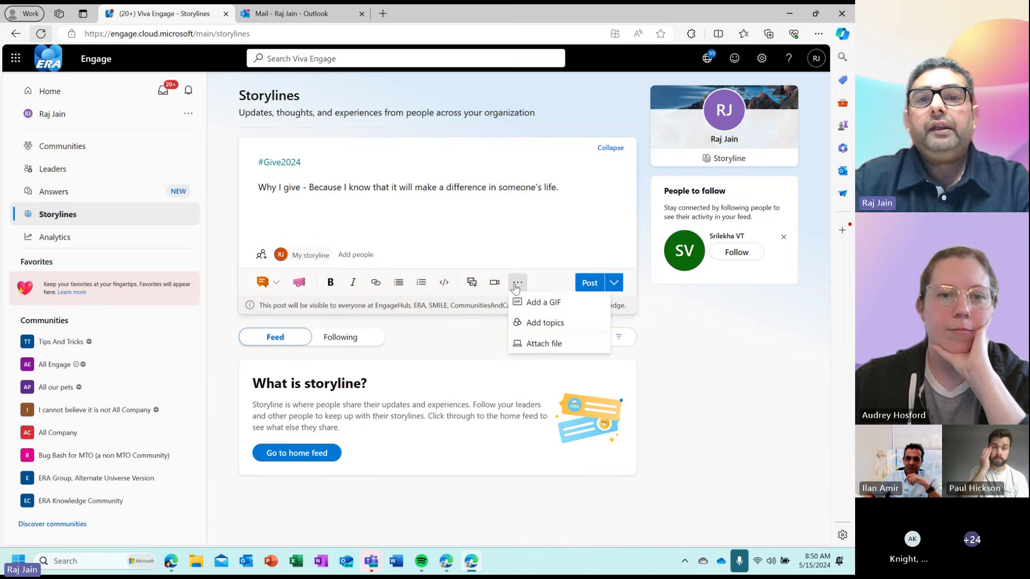
{"action": "left_click", "coordinate": [542, 304]}
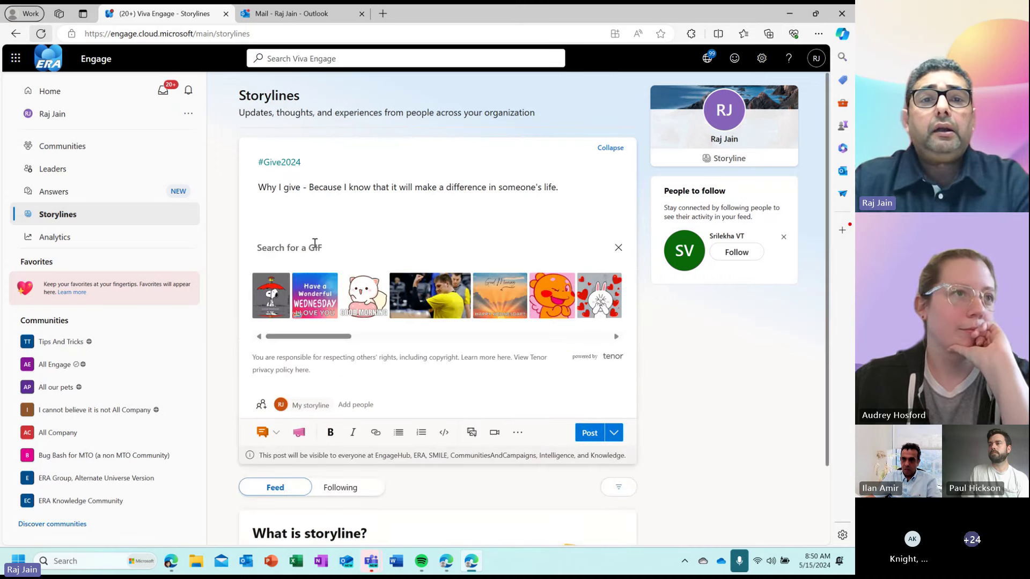
{"action": "left_click", "coordinate": [346, 249]}
{"action": "type", "text": "Heae"}
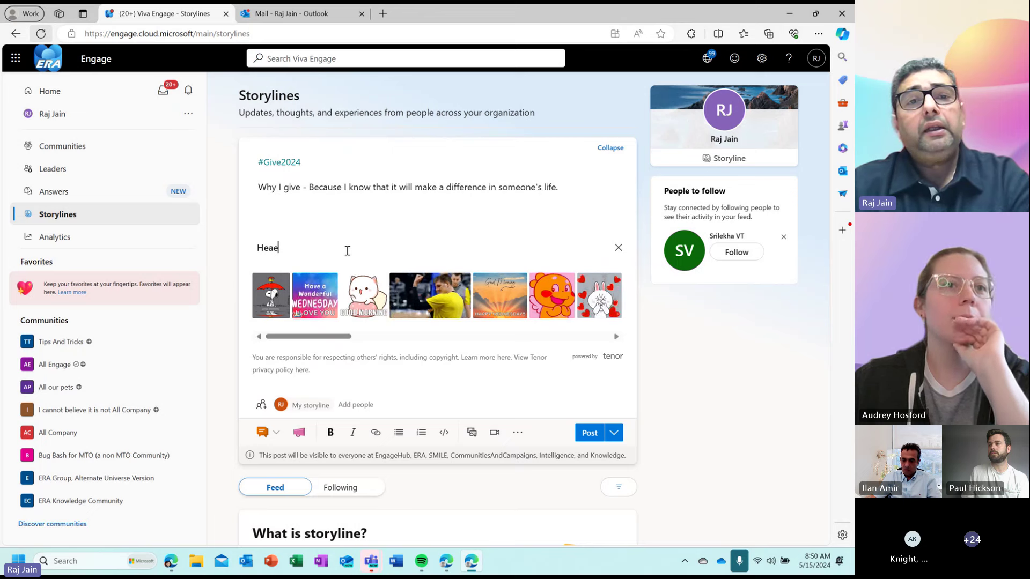
{"action": "key", "text": "BackSpace"}
{"action": "type", "text": "rt"}
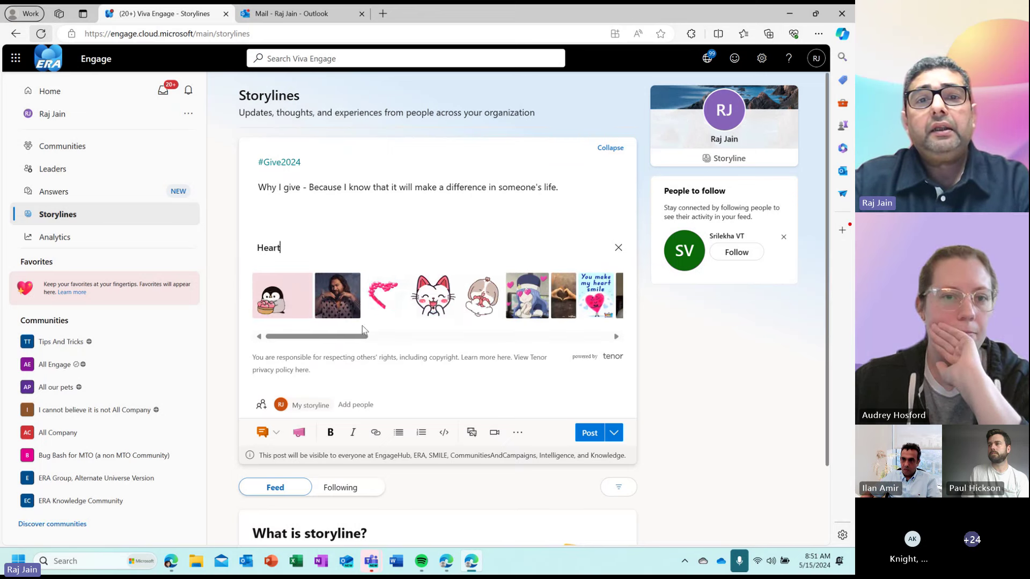
{"action": "left_click_drag", "start_coordinate": [354, 338], "coordinate": [381, 338]}
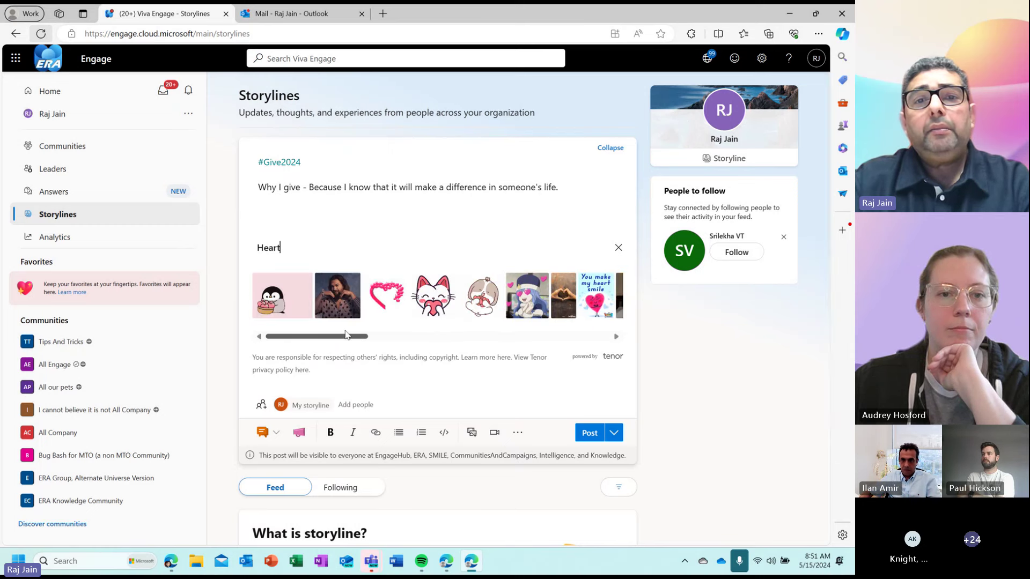
{"action": "left_click", "coordinate": [398, 296]}
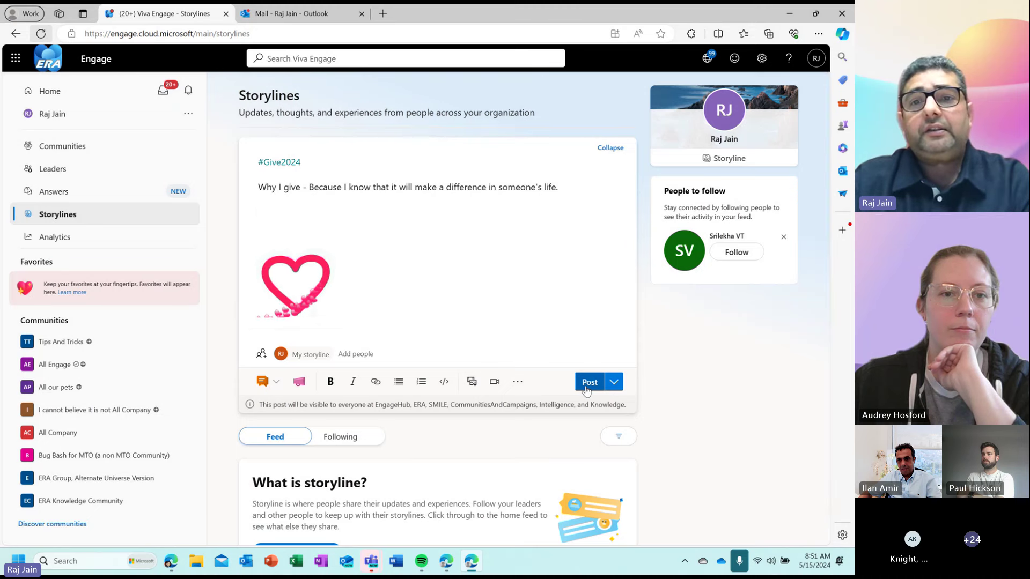
{"action": "left_click", "coordinate": [588, 389]}
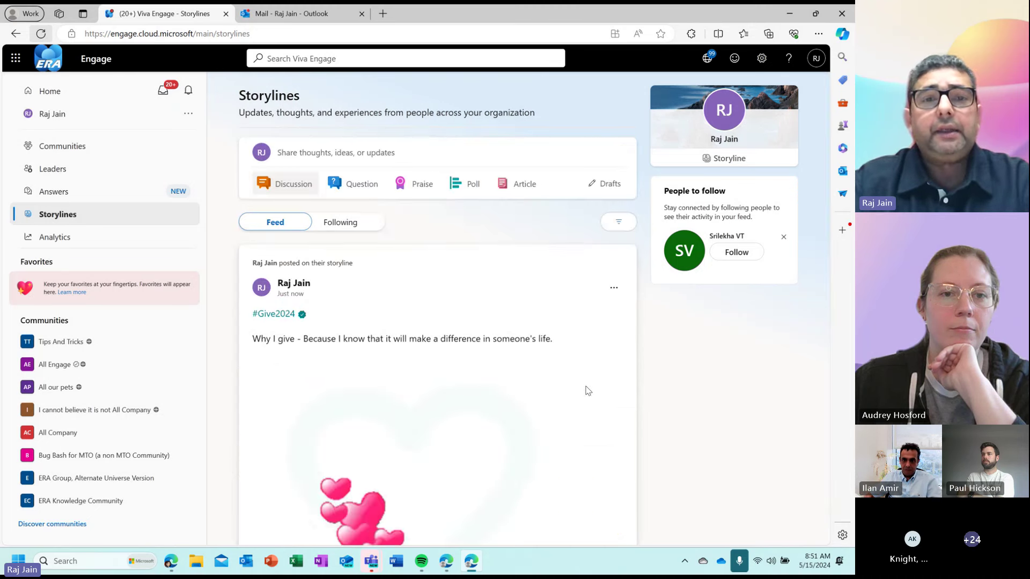
Open the #Give2024 campaign page from the published post and review the posts in its feed
{"action": "left_click", "coordinate": [281, 316]}
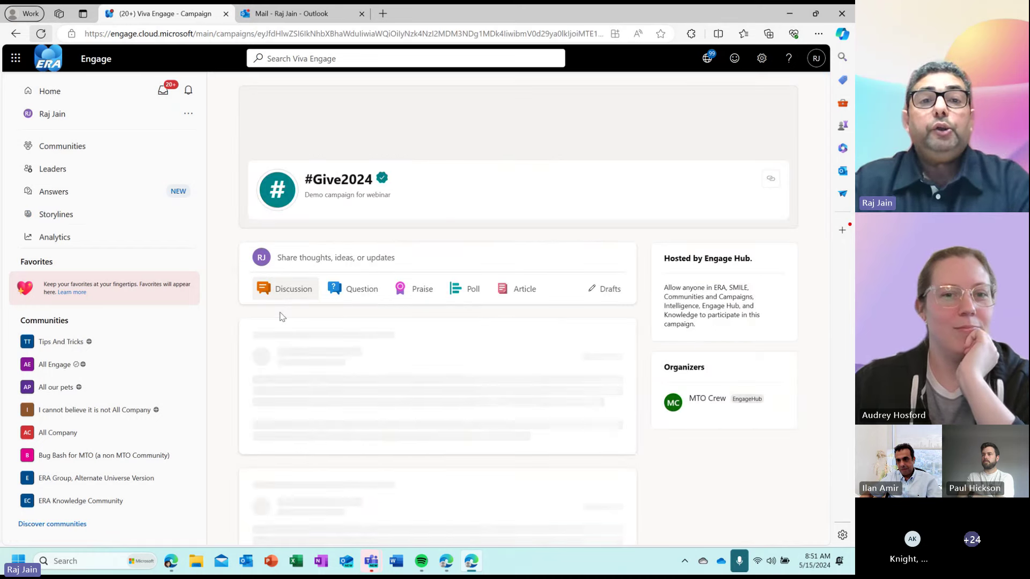
{"action": "scroll", "coordinate": [438, 308], "scroll_direction": "down", "scroll_amount": 5}
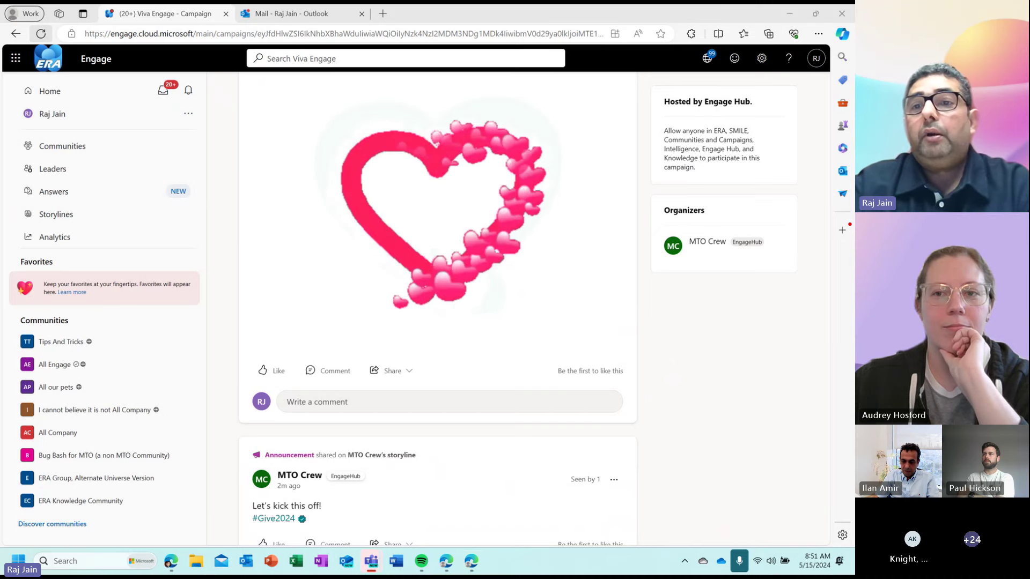
{"action": "key", "text": "alt+Tab"}
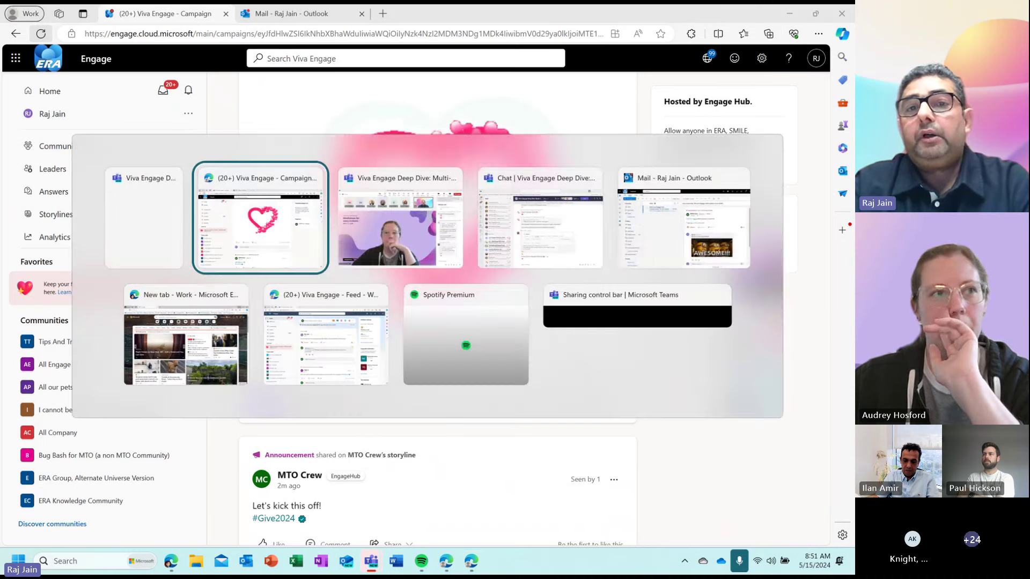
{"action": "key", "text": "alt+Tab"}
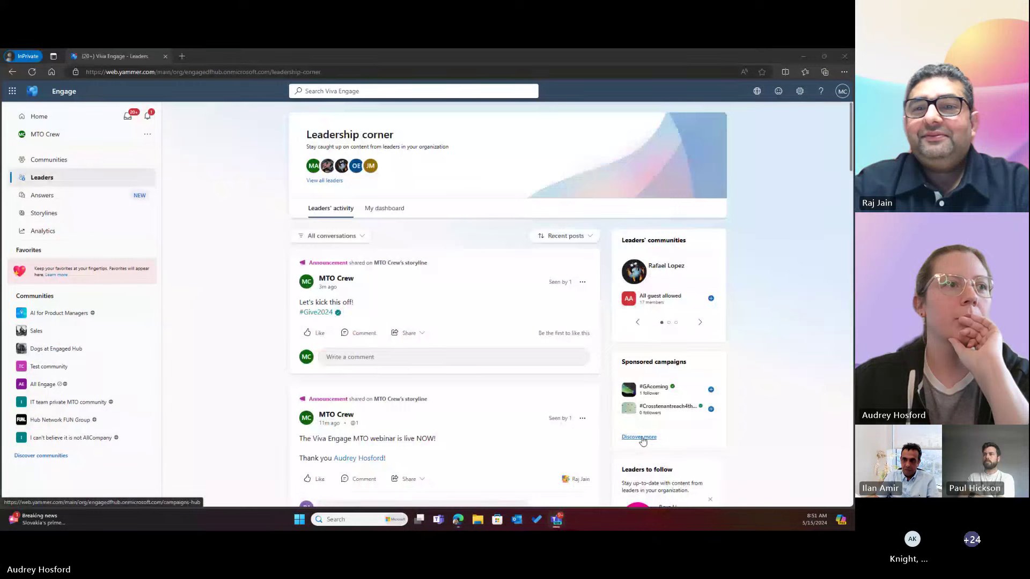
Open the #Give2024 campaign from the campaign discovery page of the hub network and reload its feed
{"action": "left_click", "coordinate": [644, 439]}
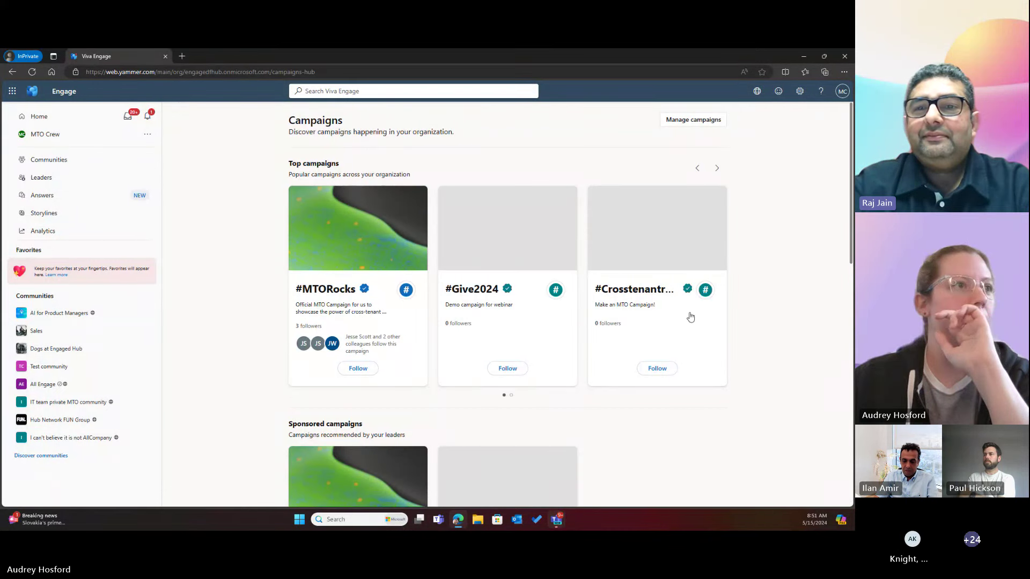
{"action": "left_click", "coordinate": [480, 292]}
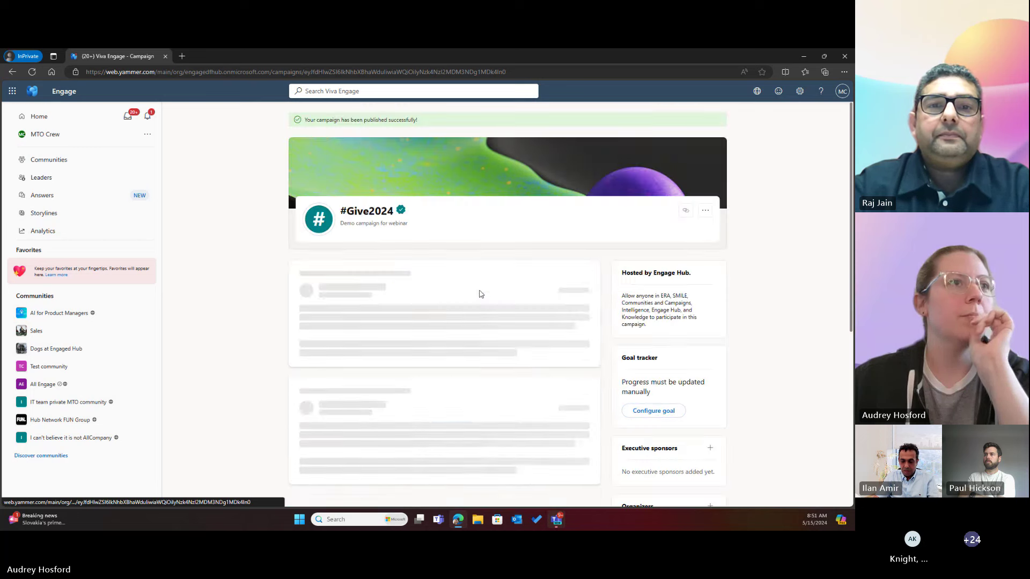
{"action": "scroll", "coordinate": [742, 240], "scroll_direction": "down", "scroll_amount": 2}
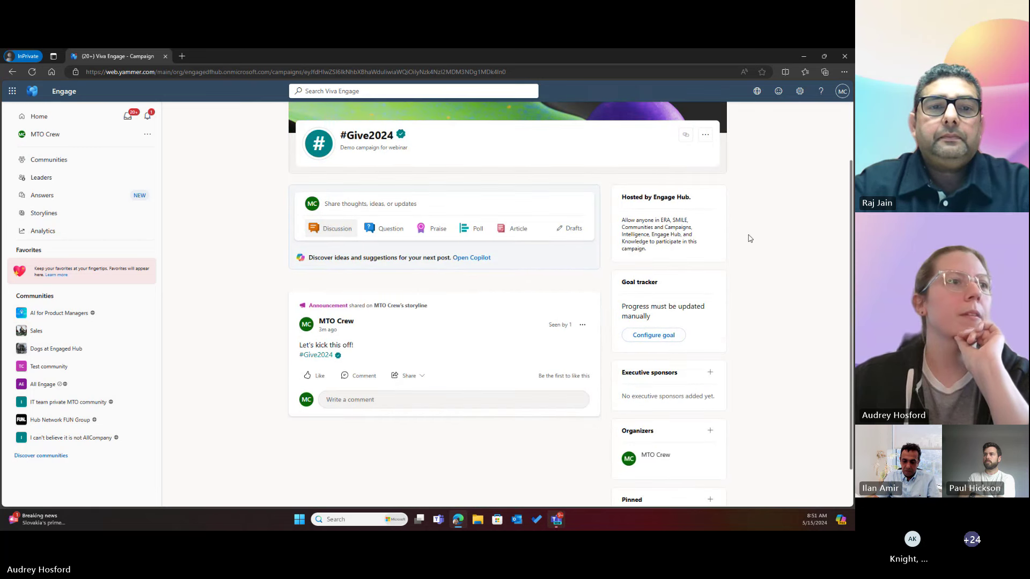
{"action": "left_click", "coordinate": [32, 72]}
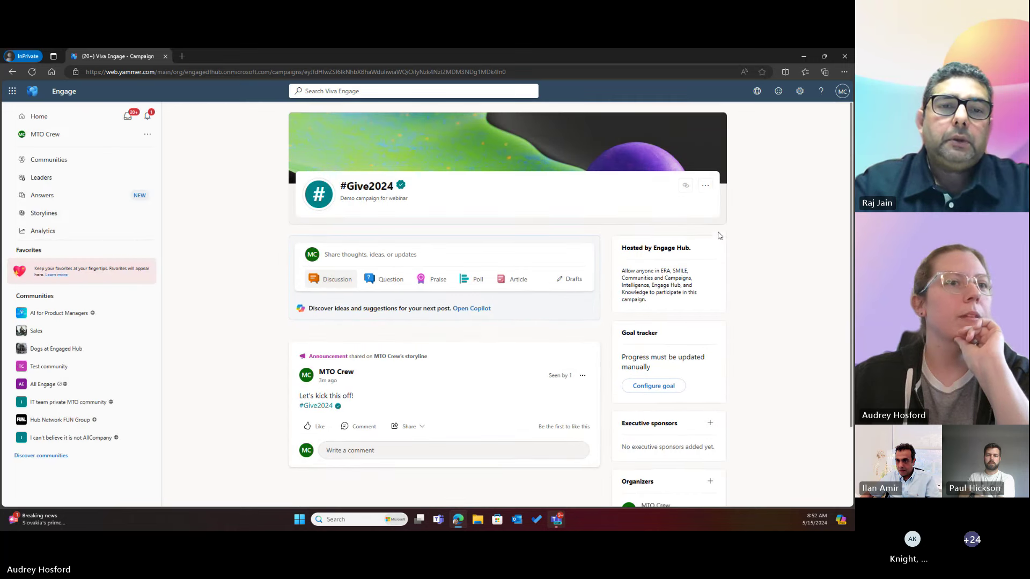
Review the management options of the #Give2024 campaign and check the account's notifications
{"action": "left_click", "coordinate": [708, 189]}
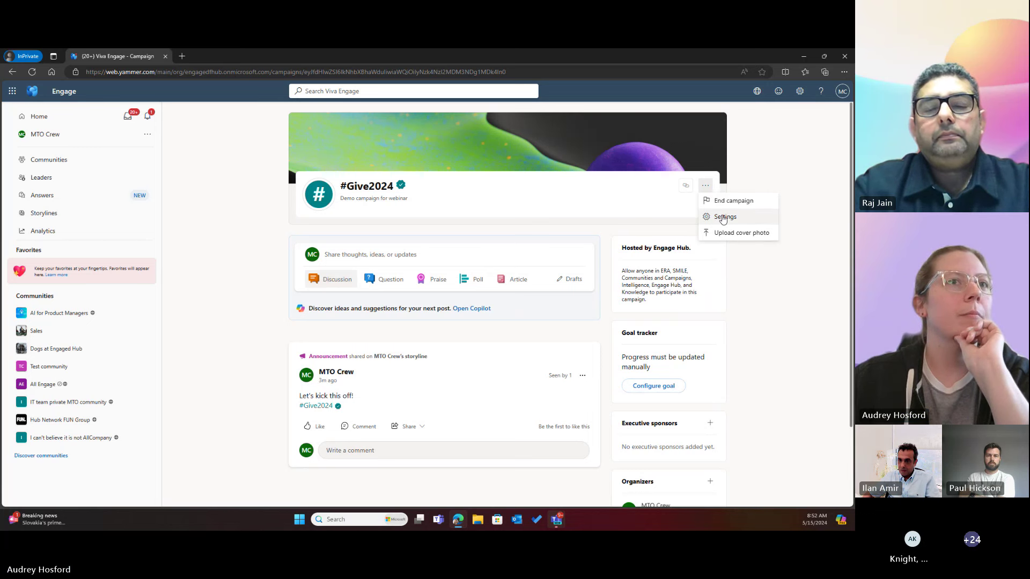
{"action": "left_click", "coordinate": [706, 185]}
{"action": "scroll", "coordinate": [753, 219], "scroll_direction": "down", "scroll_amount": 1}
{"action": "scroll", "coordinate": [753, 219], "scroll_direction": "down", "scroll_amount": 2}
{"action": "scroll", "coordinate": [754, 220], "scroll_direction": "up", "scroll_amount": 2}
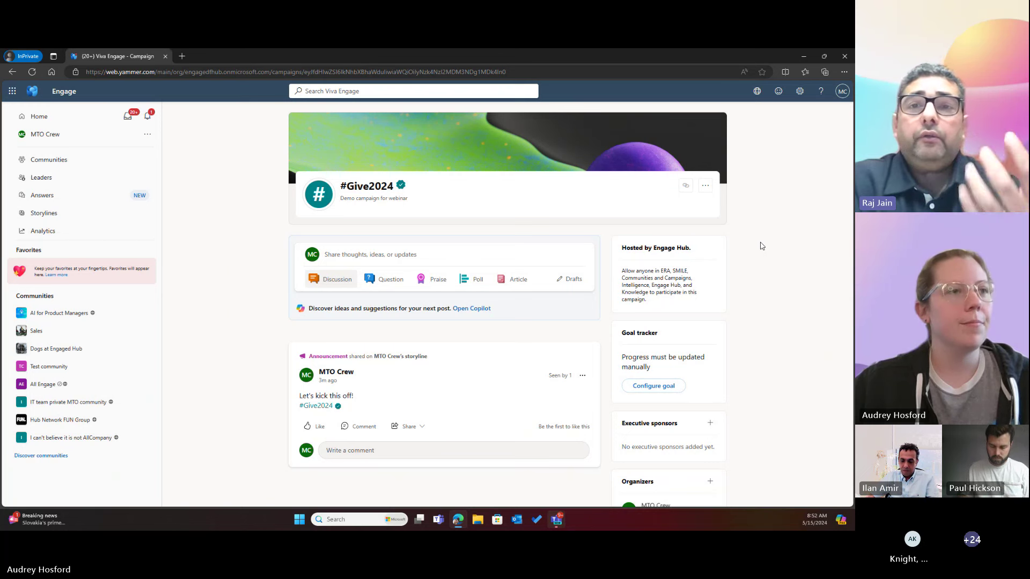
{"action": "left_click", "coordinate": [148, 119]}
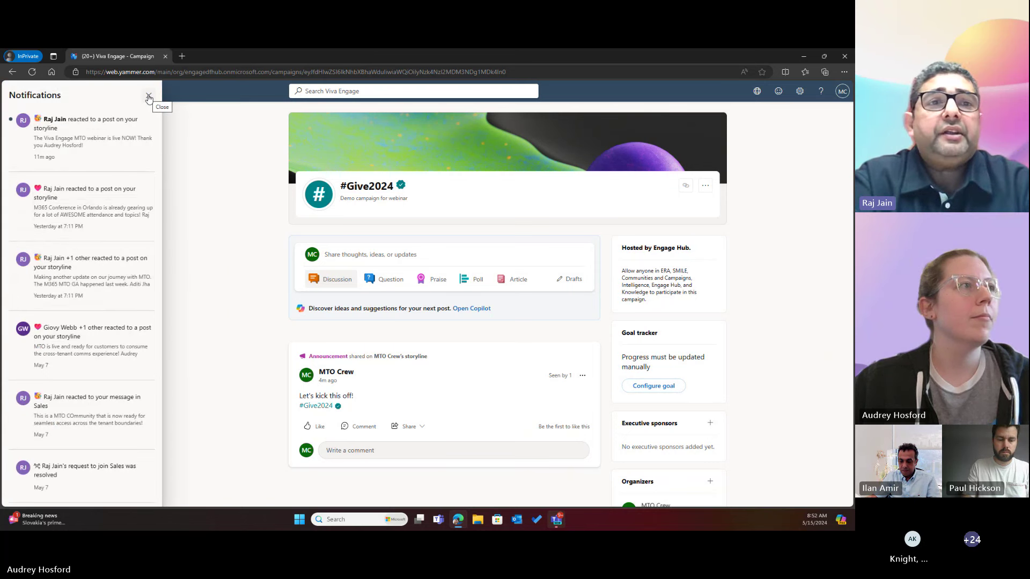
{"action": "left_click", "coordinate": [148, 97]}
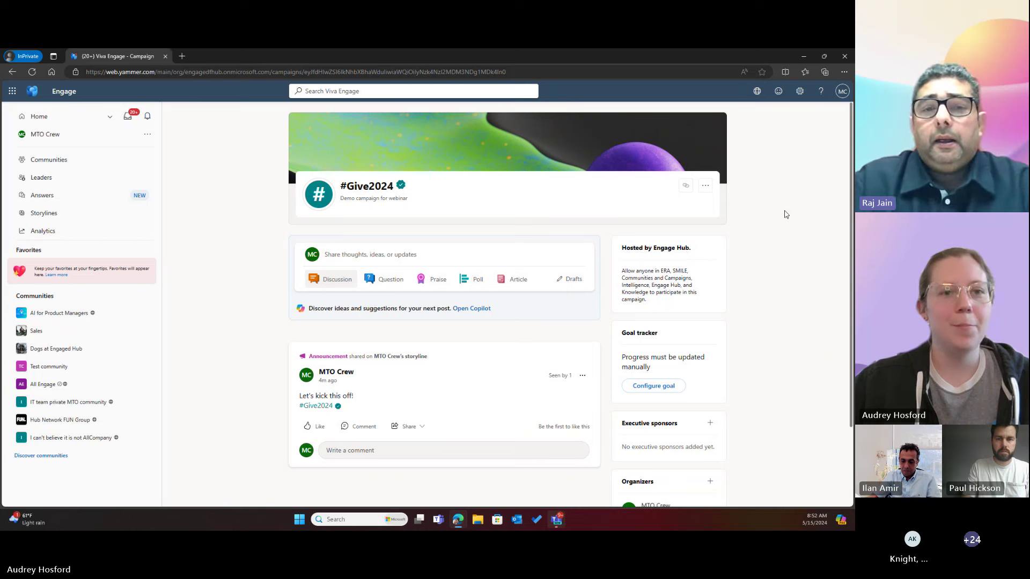
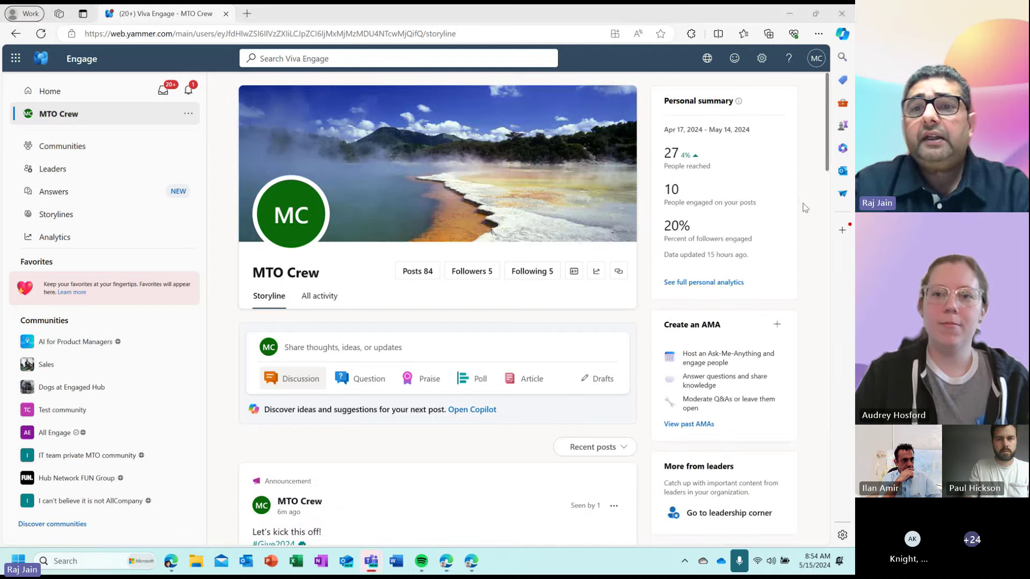
Start an AMA event named "Ask me anything about Viva Engage MTO" and set its end date to Fri, May 17, 2024
{"action": "left_click", "coordinate": [777, 325]}
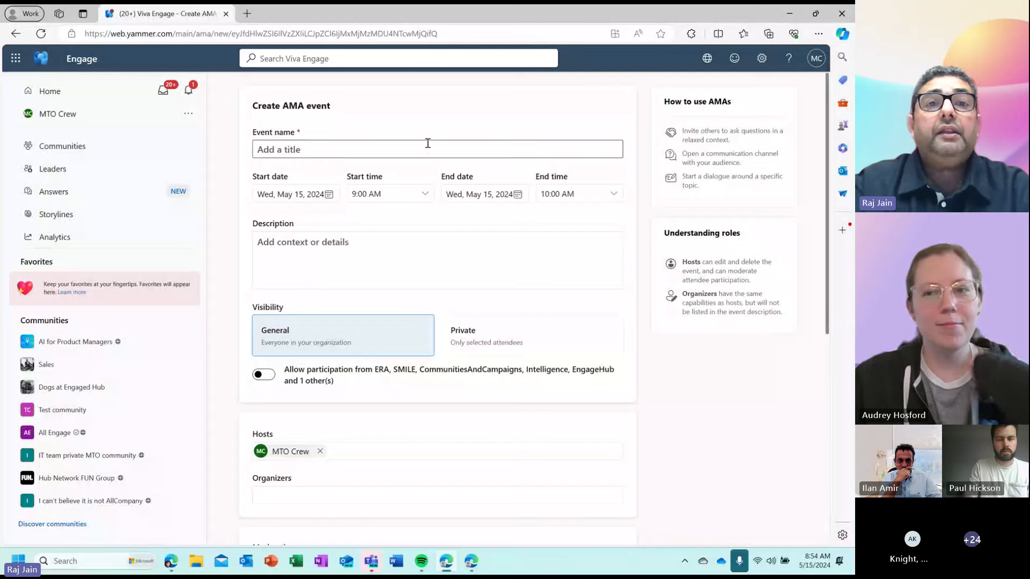
{"action": "left_click", "coordinate": [333, 151]}
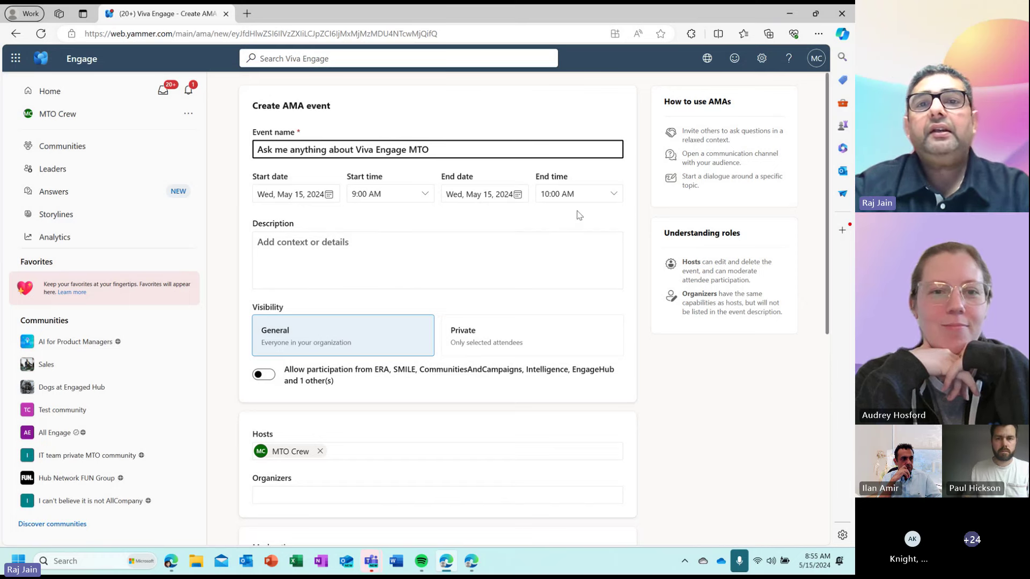
{"action": "left_click", "coordinate": [520, 196]}
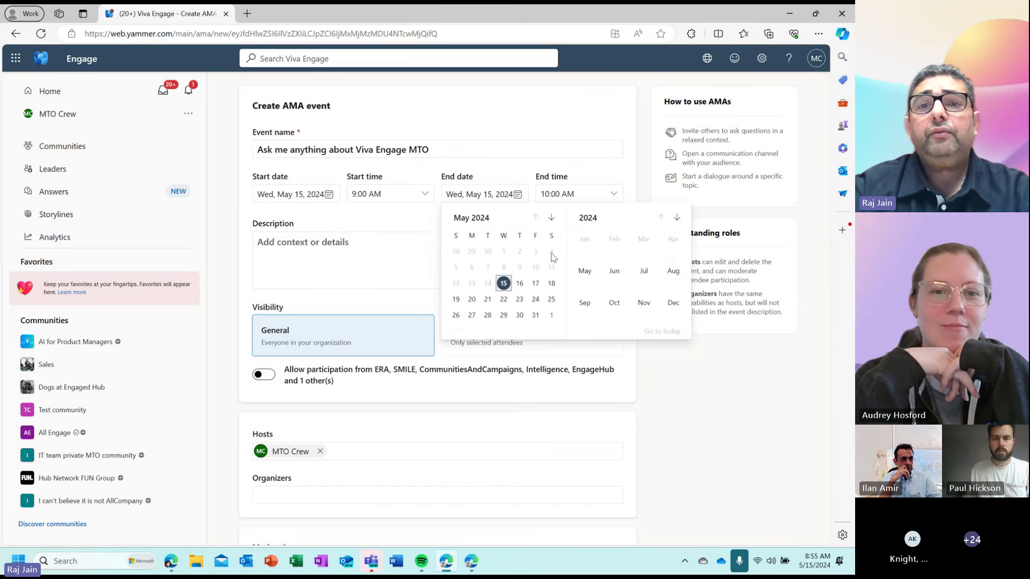
{"action": "left_click", "coordinate": [535, 284]}
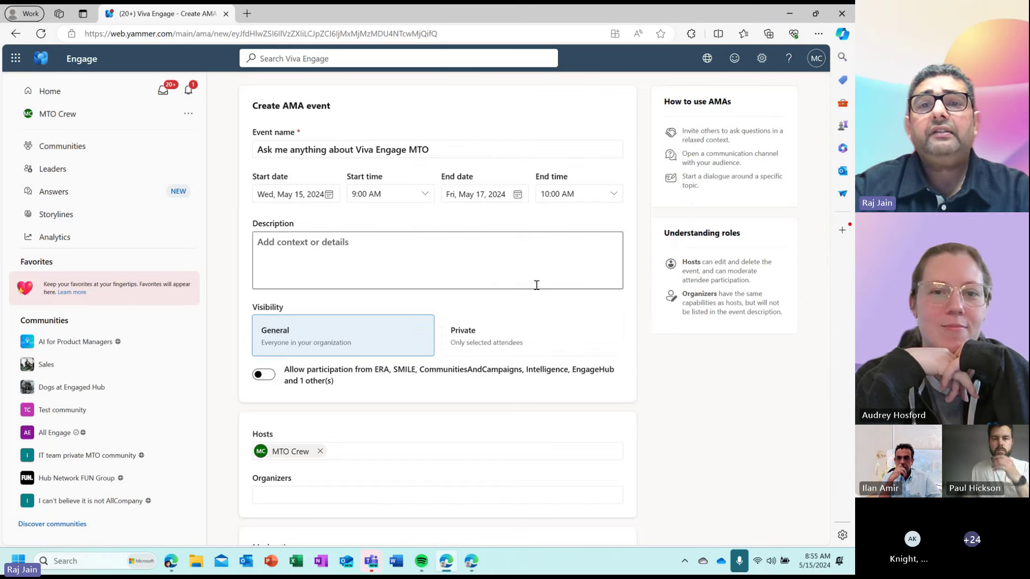
Set the AMA event's end time to 4:00 PM and enter the description "MTO's evolution!"
{"action": "left_click", "coordinate": [615, 196]}
{"action": "scroll", "coordinate": [619, 301], "scroll_direction": "down", "scroll_amount": 3}
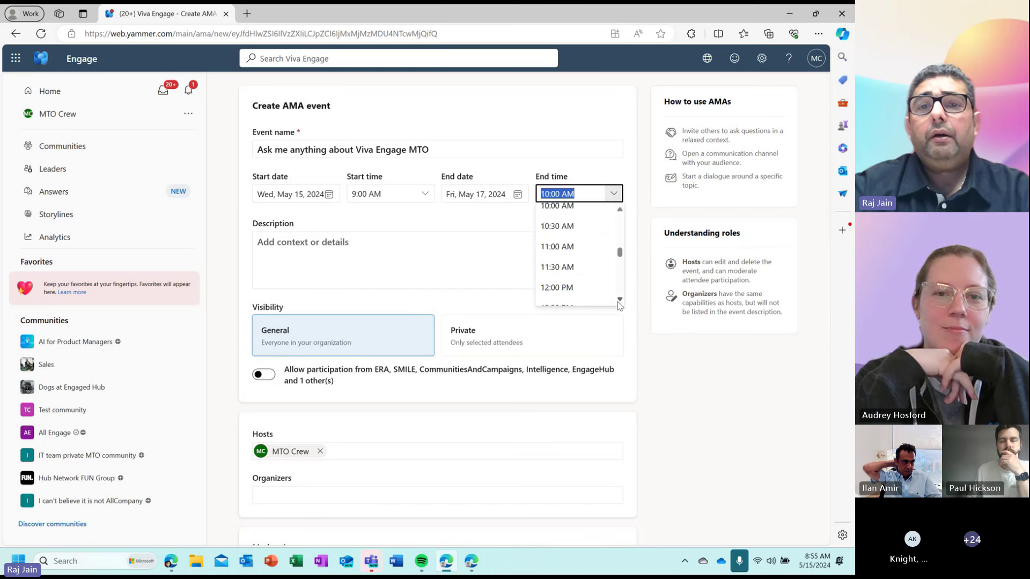
{"action": "scroll", "coordinate": [619, 301], "scroll_direction": "down", "scroll_amount": 3}
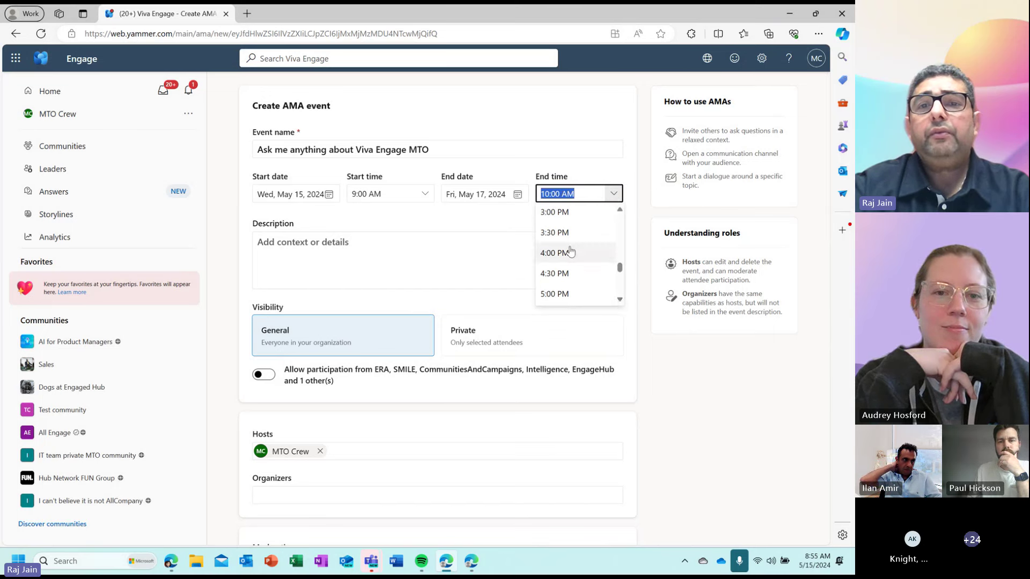
{"action": "left_click", "coordinate": [561, 253]}
{"action": "left_click", "coordinate": [400, 254]}
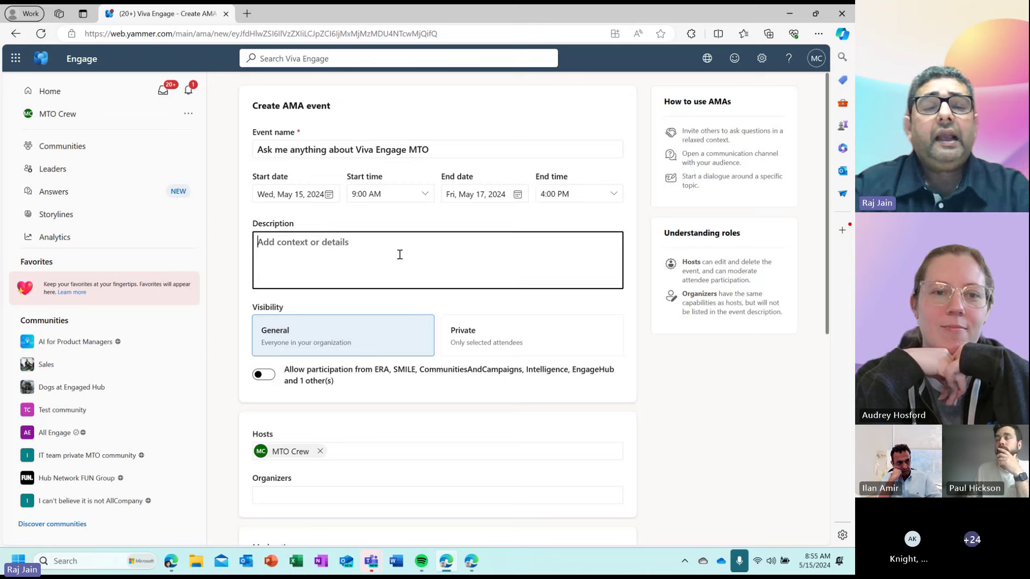
{"action": "type", "text": "MTO "}
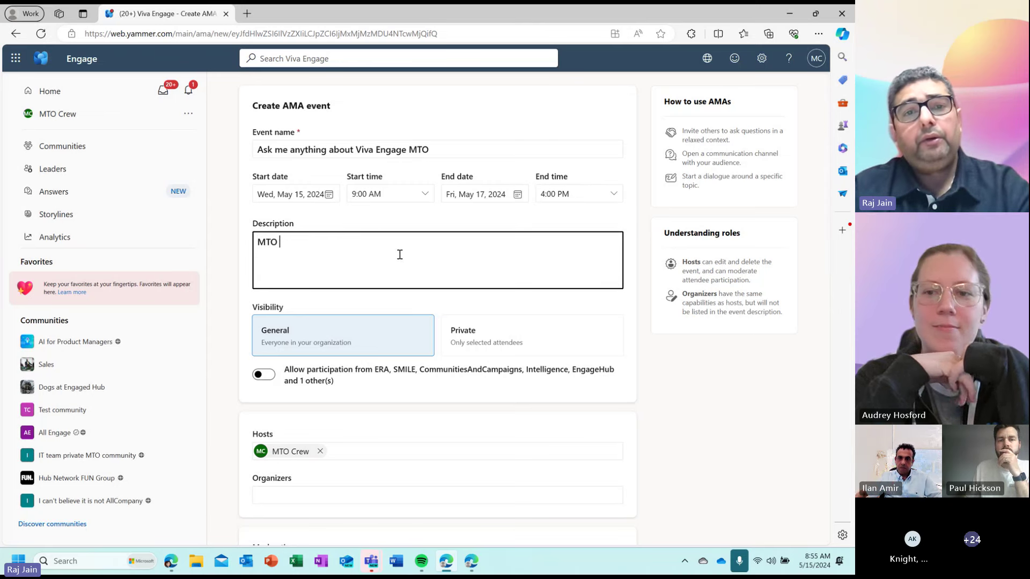
{"action": "type", "text": "'s e"}
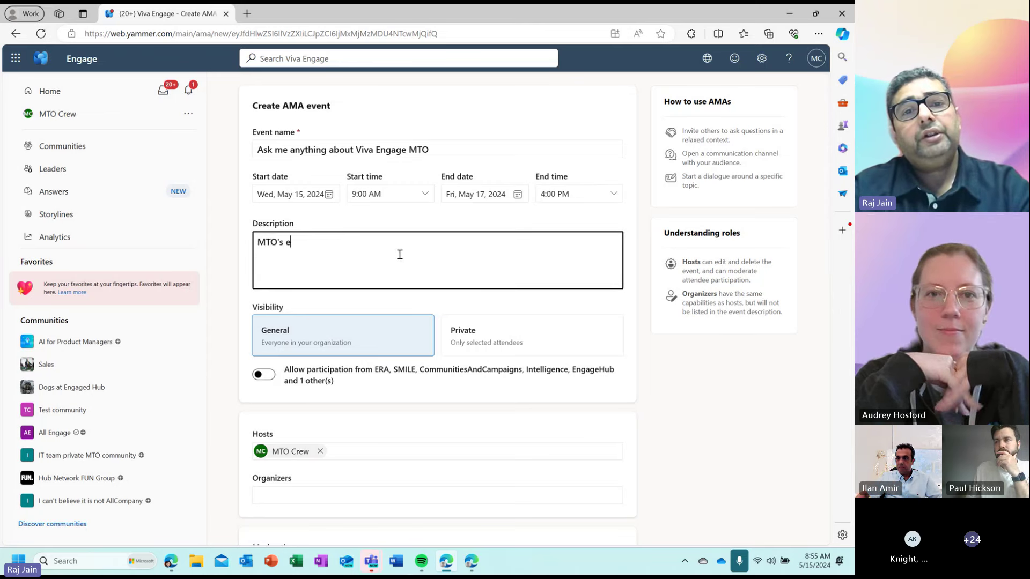
{"action": "type", "text": "volution!"}
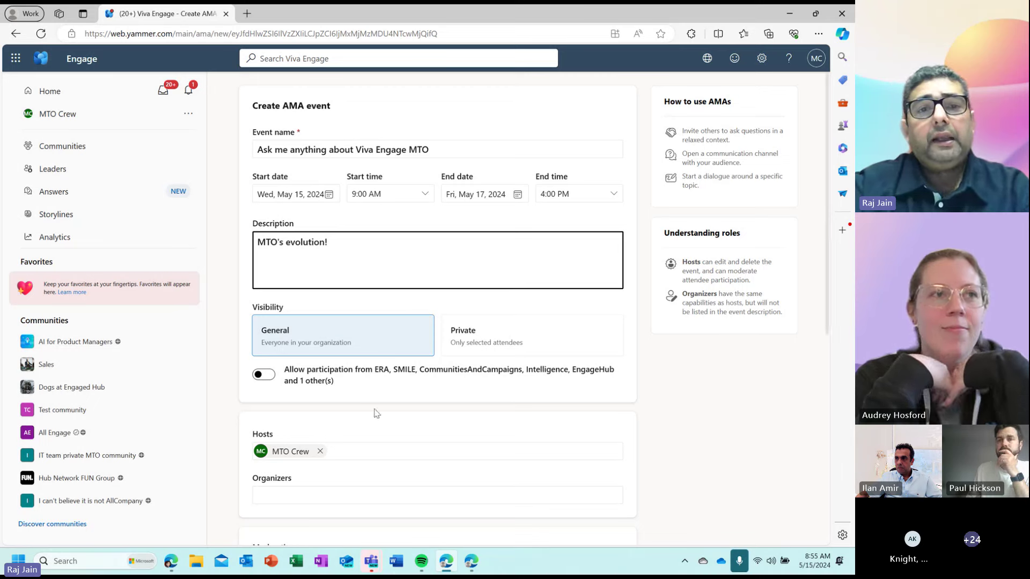
Allow participation from the other networks and anonymous attendee questions for the AMA, and create the event
{"action": "left_click_drag", "start_coordinate": [826, 249], "coordinate": [829, 323]}
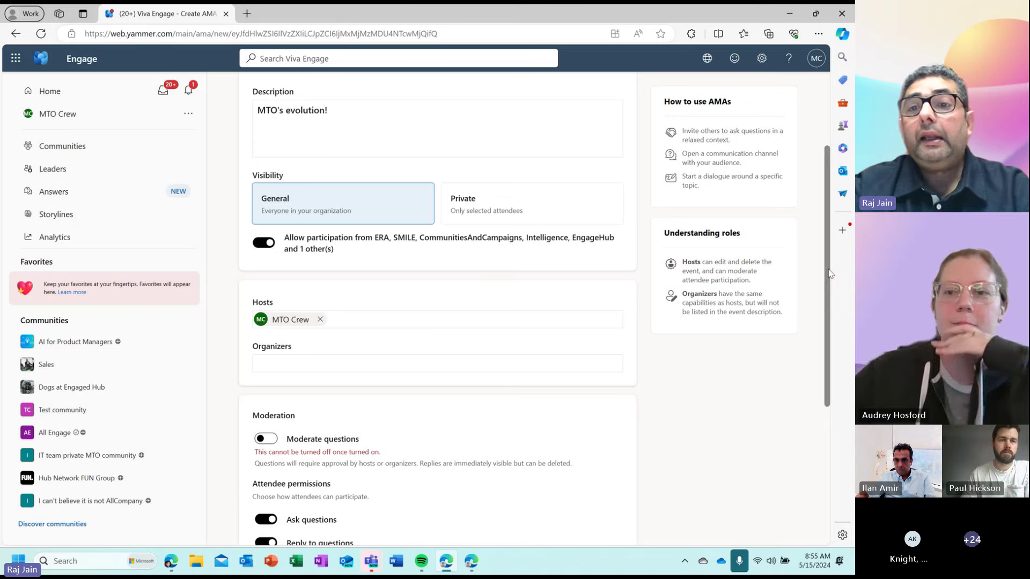
{"action": "left_click_drag", "start_coordinate": [828, 278], "coordinate": [838, 420]}
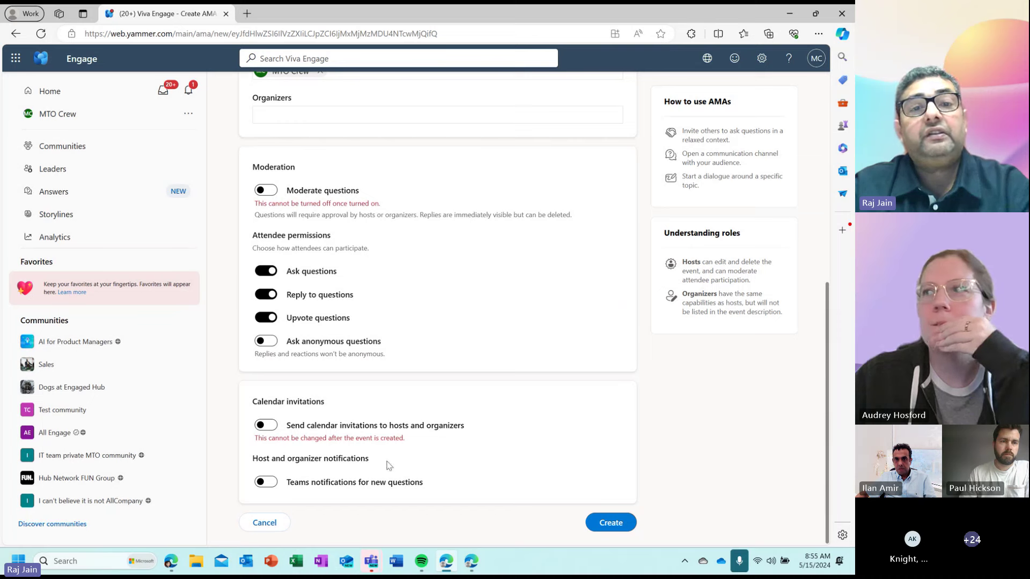
{"action": "left_click", "coordinate": [271, 344]}
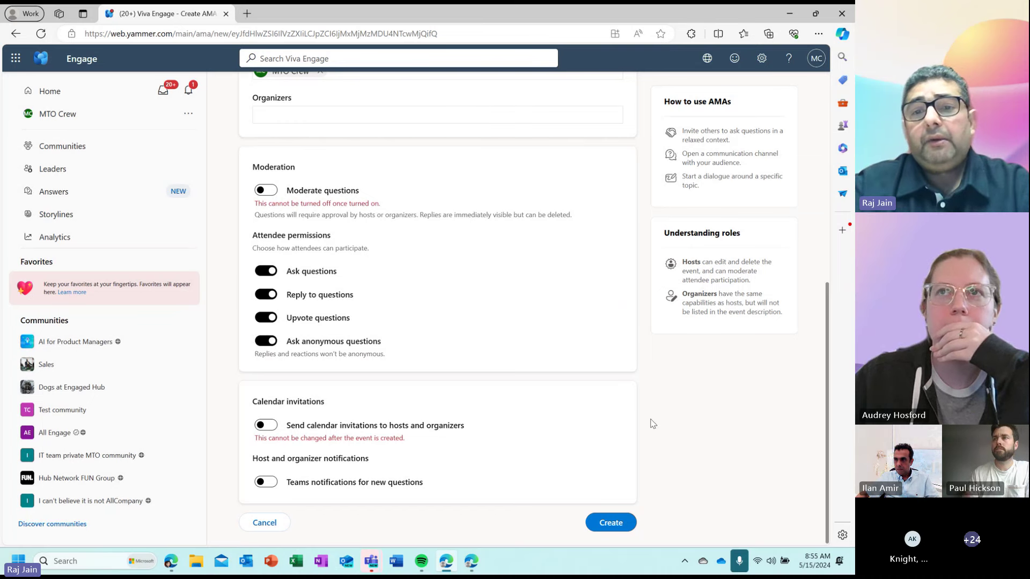
{"action": "left_click", "coordinate": [611, 523]}
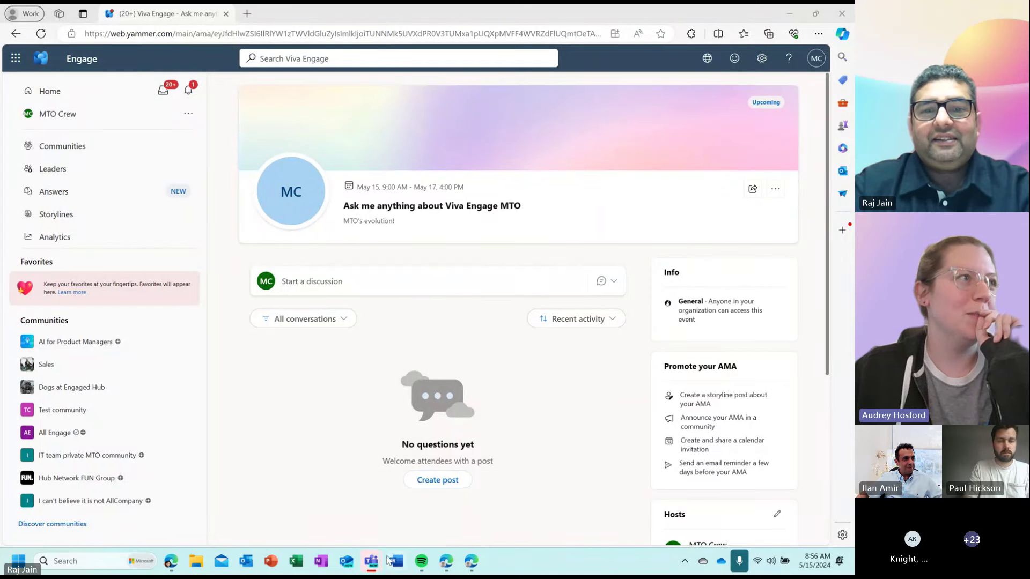
Switch to the ERA network's browser window and open the "Ask me anything about Viva Engage MTO" event from its leadership corner
{"action": "left_click", "coordinate": [468, 563]}
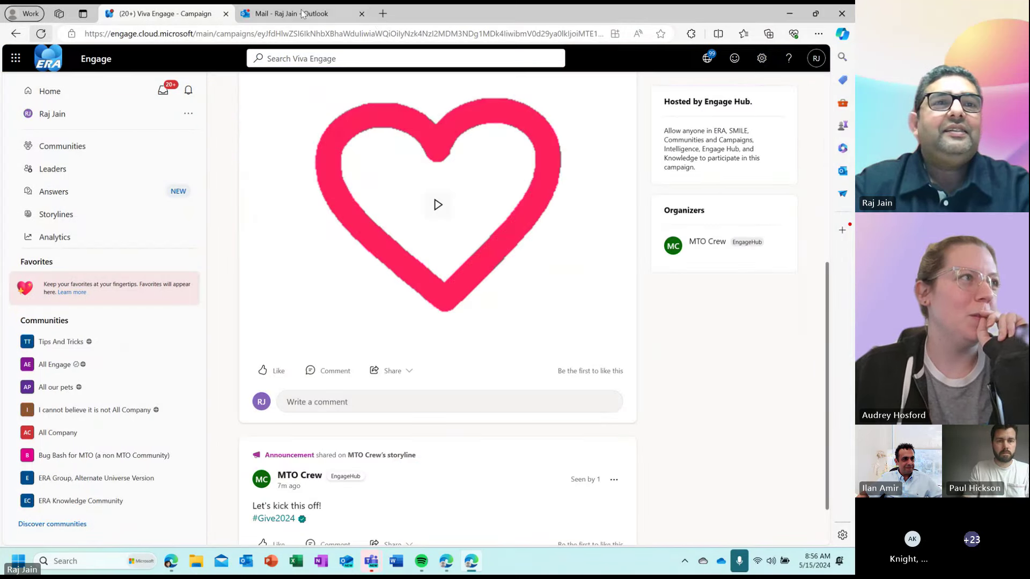
{"action": "left_click", "coordinate": [65, 172]}
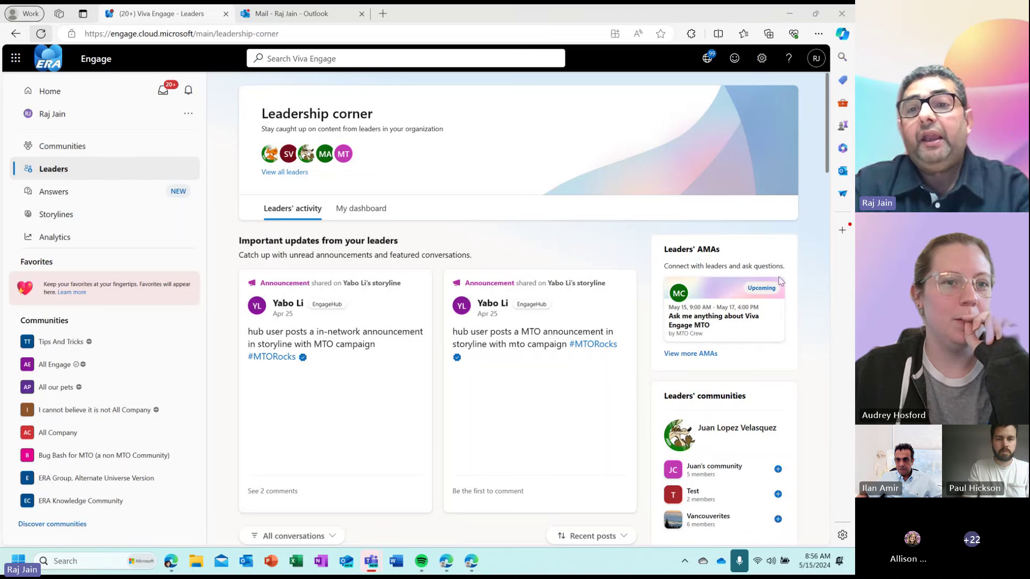
{"action": "left_click", "coordinate": [765, 292]}
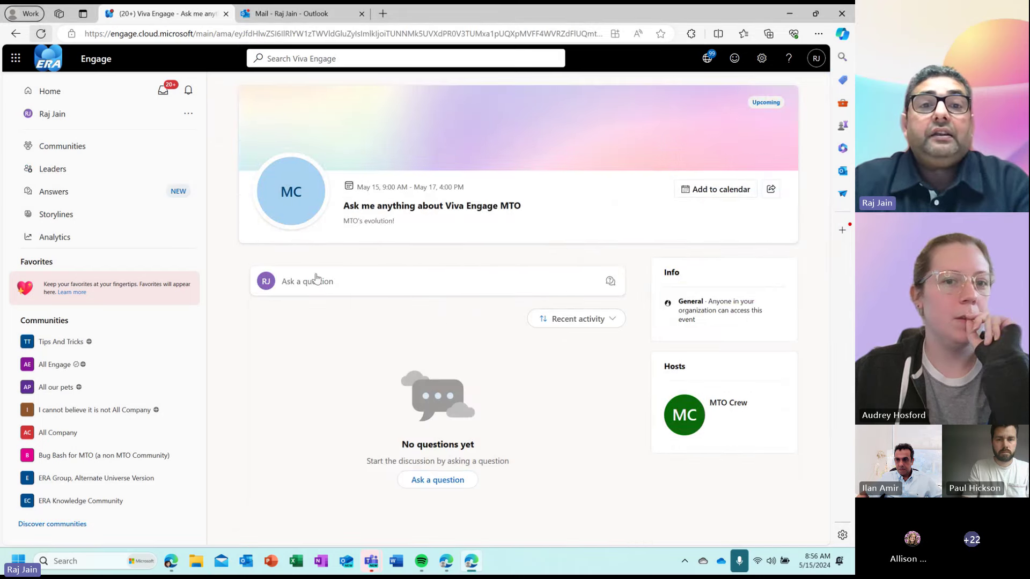
Ask "Is it true that we have MTO Communities in Preview?" in the AMA with the Snoopy umbrella GIF attached
{"action": "left_click", "coordinate": [316, 279]}
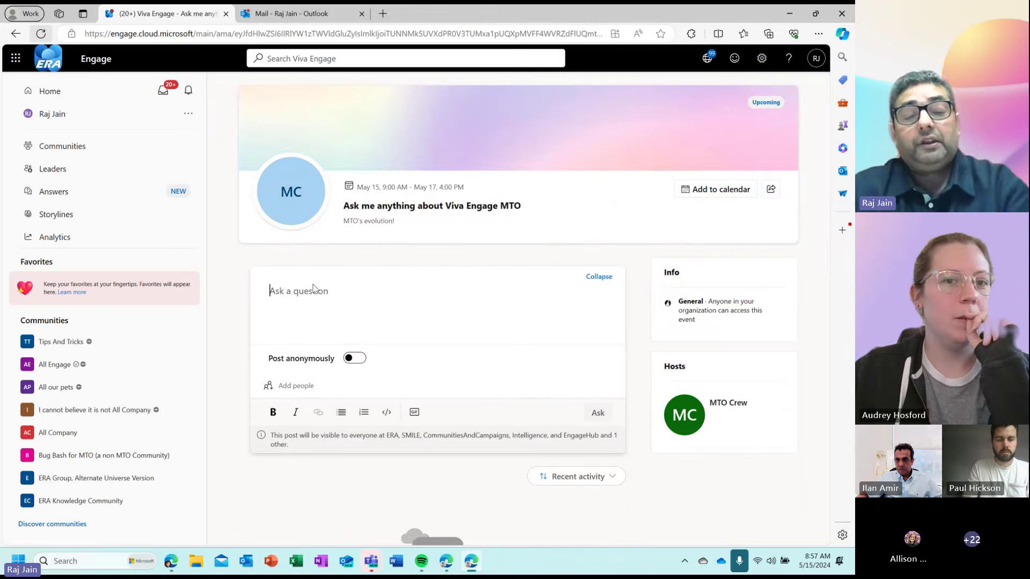
{"action": "type", "text": "Is it t"}
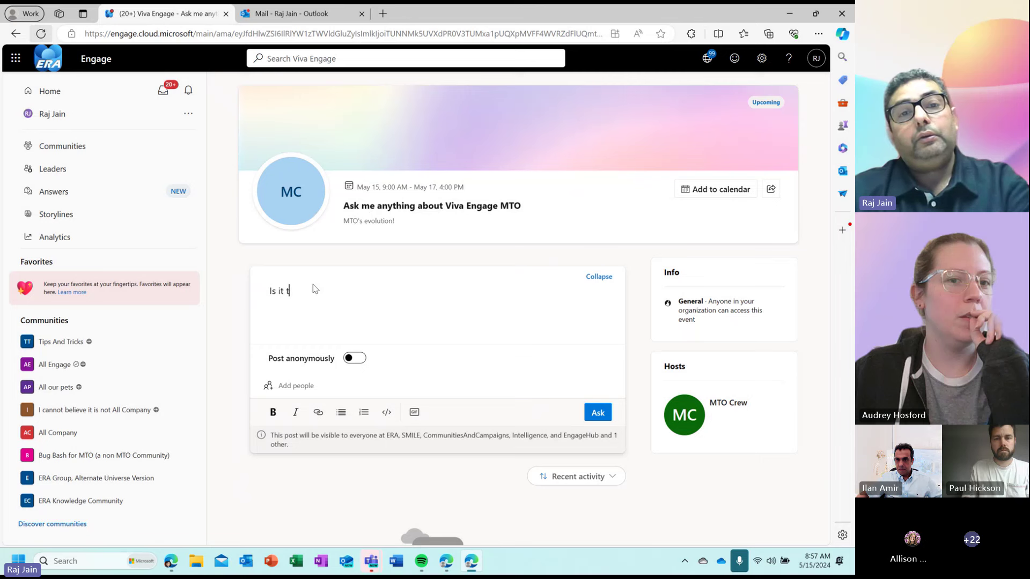
{"action": "type", "text": "rue that we"}
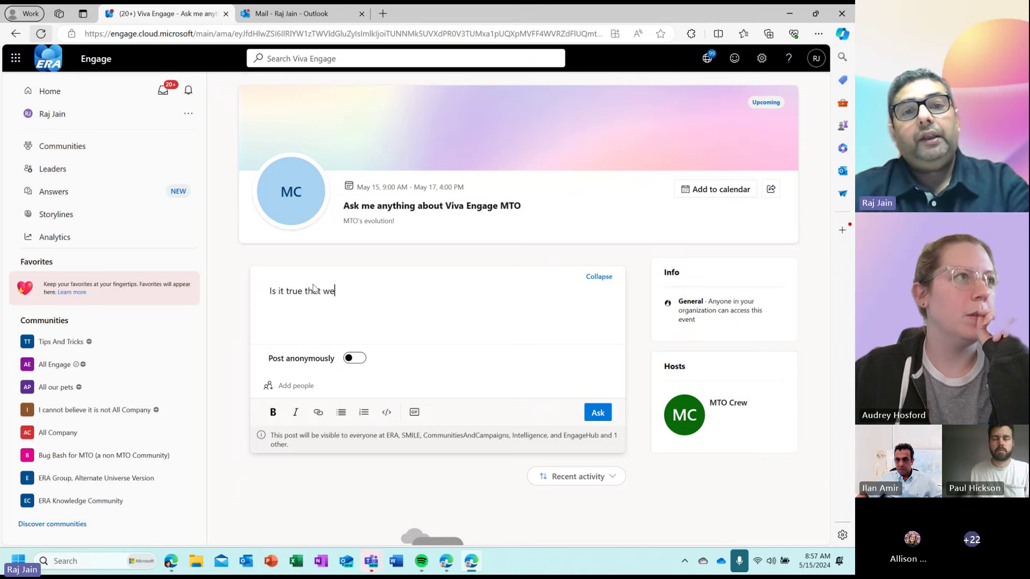
{"action": "type", "text": " have MTO Communities"}
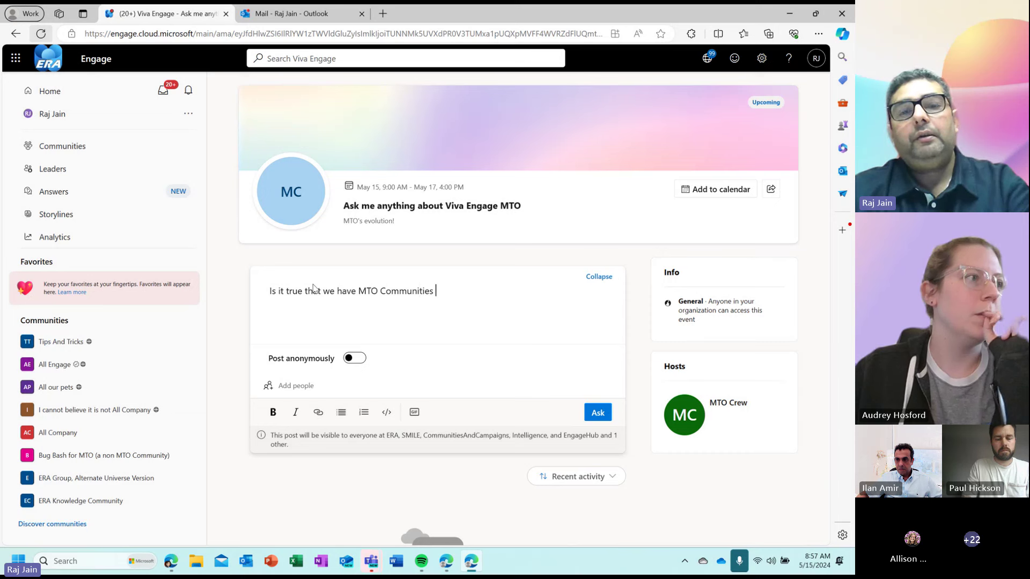
{"action": "type", "text": " in Preview?"}
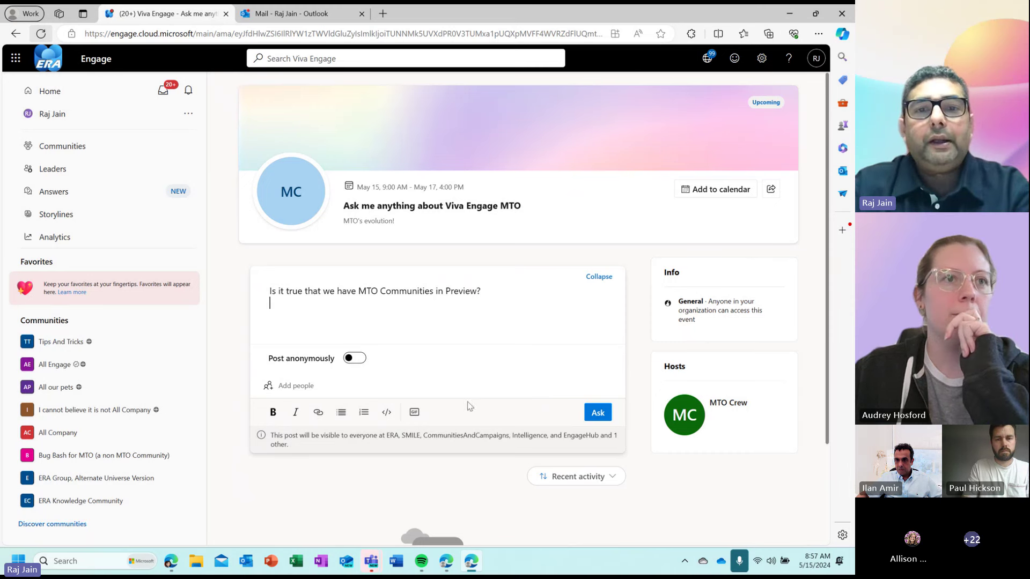
{"action": "left_click", "coordinate": [414, 413]}
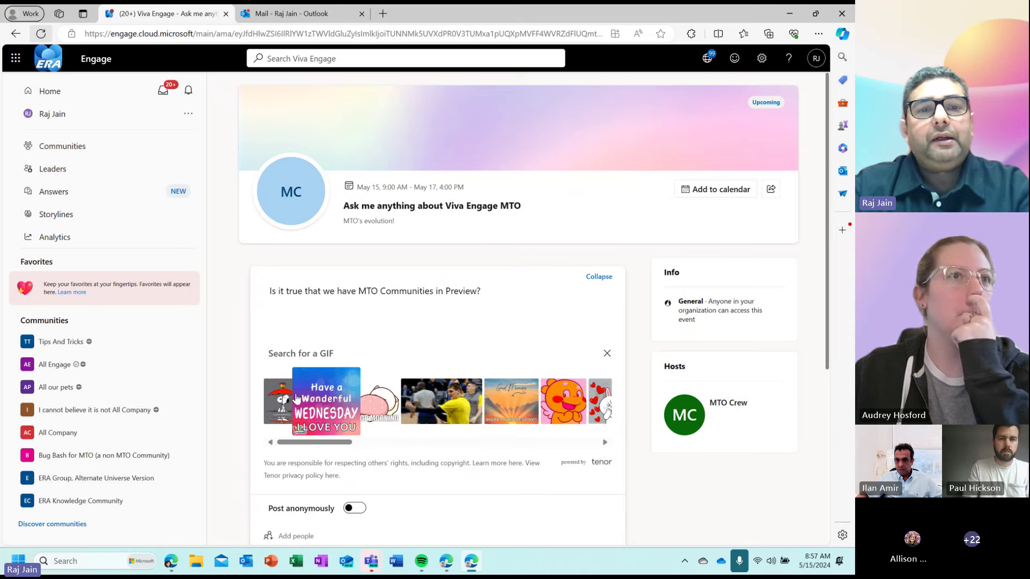
{"action": "left_click", "coordinate": [277, 407]}
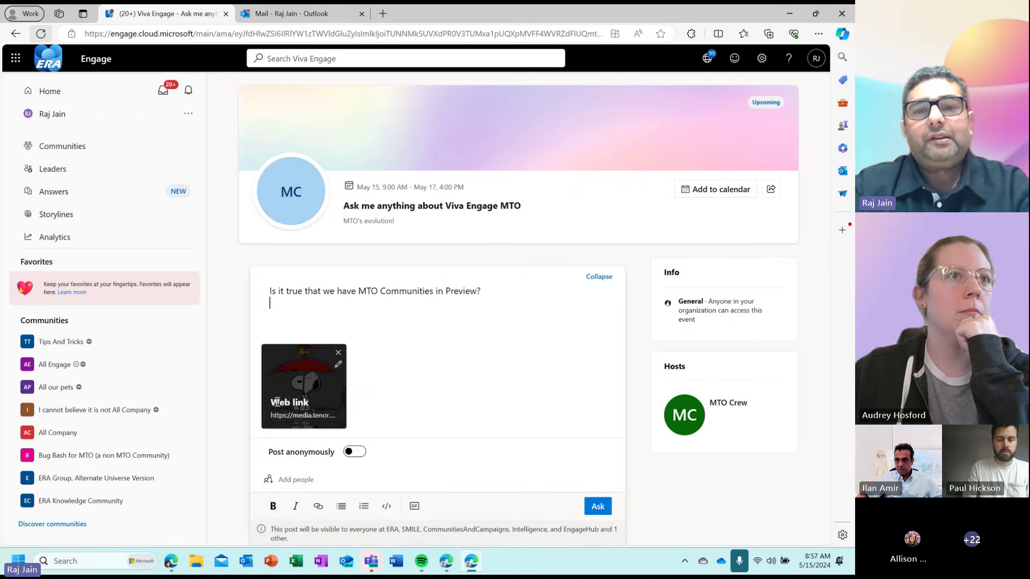
{"action": "left_click", "coordinate": [599, 508]}
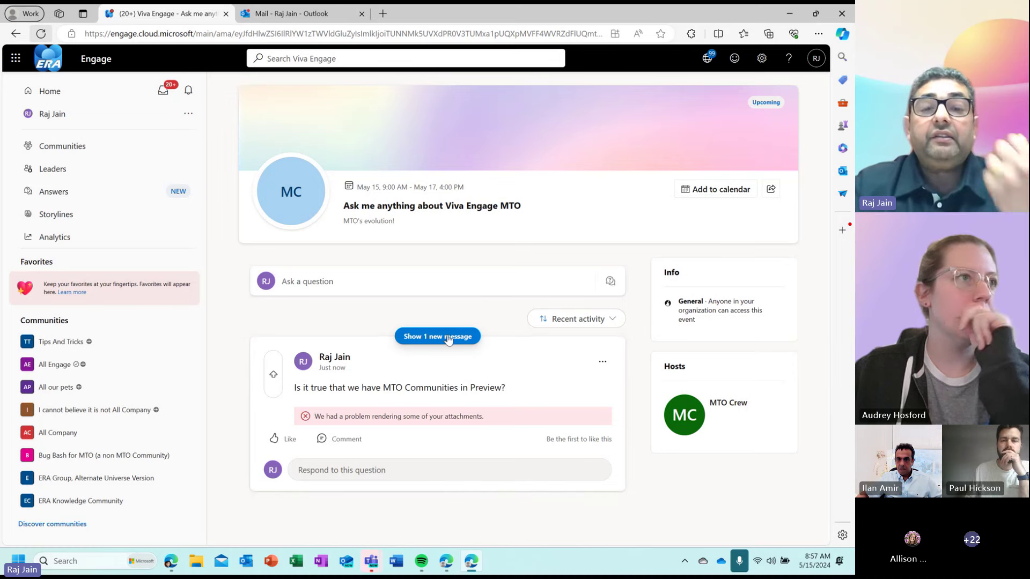
Switch back to the host's AMA window and upvote the attendee's question about MTO Communities
{"action": "left_click", "coordinate": [445, 568]}
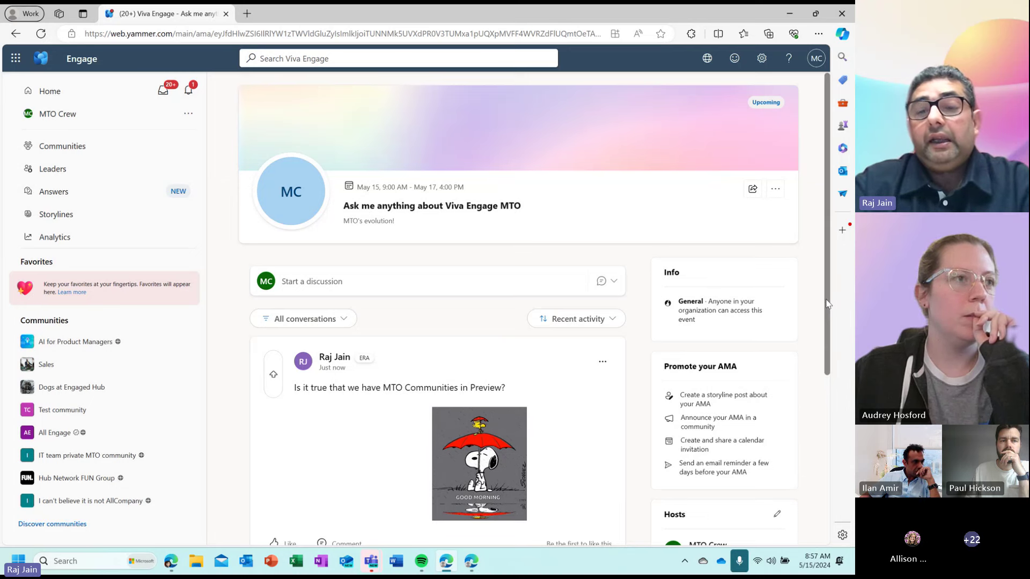
{"action": "left_click_drag", "start_coordinate": [827, 304], "coordinate": [830, 371]}
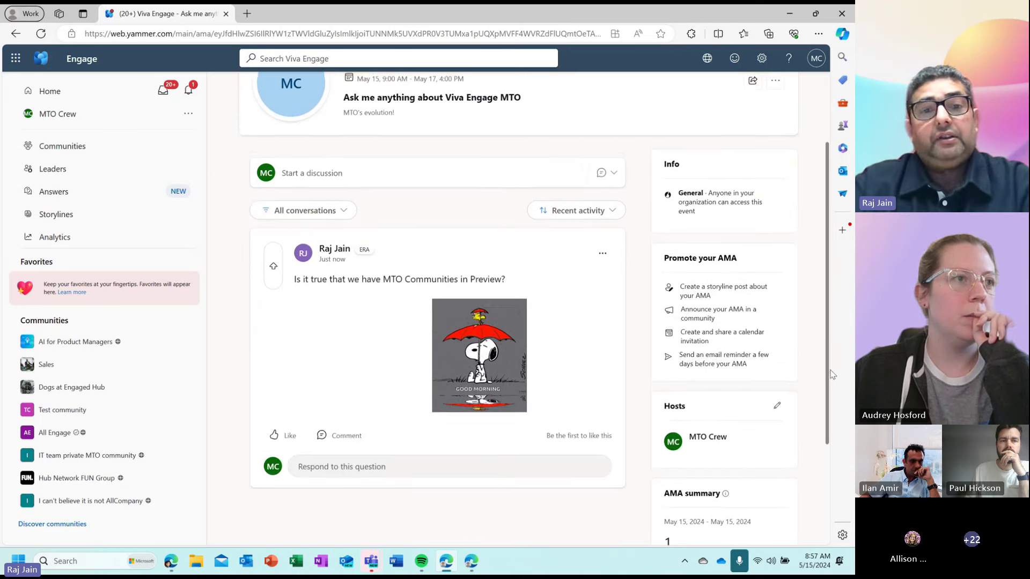
{"action": "left_click", "coordinate": [274, 262]}
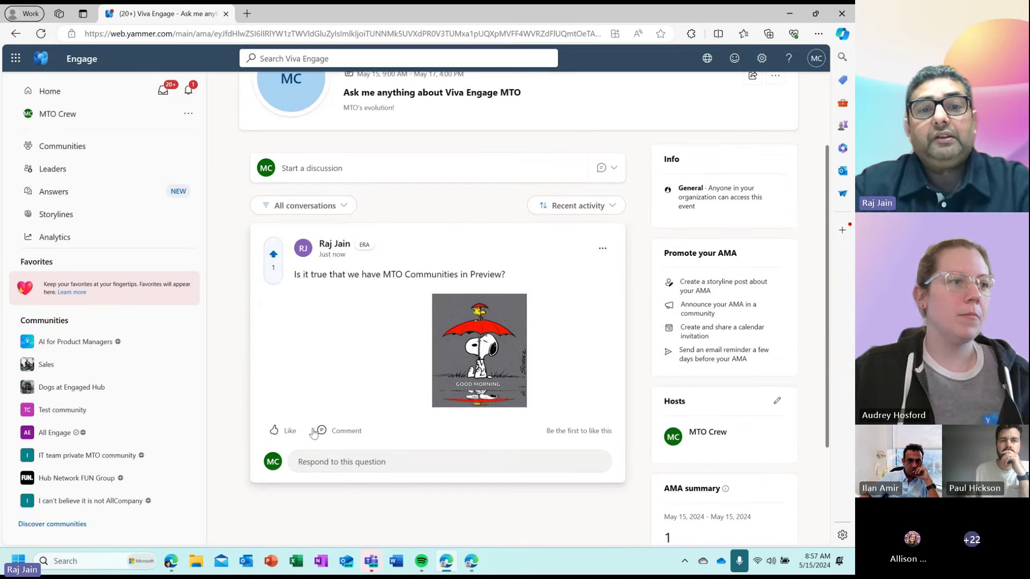
Draft a reply to the MTO Communities question reading "That is true... if you wait a minute, i can show you MTO COmmunities is live and well!"
{"action": "left_click", "coordinate": [349, 470]}
{"action": "type", "text": "That is"}
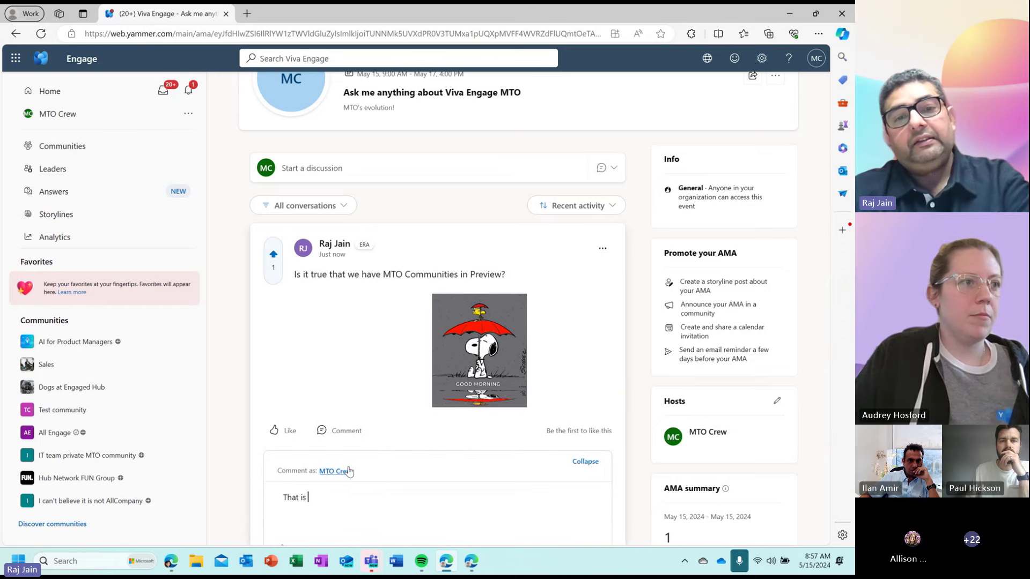
{"action": "type", "text": " true"}
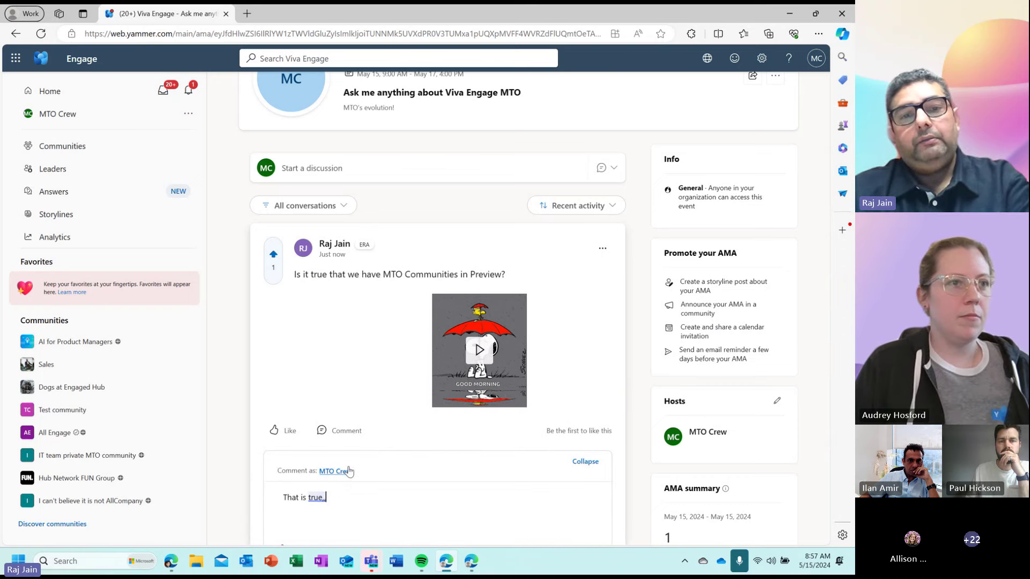
{"action": "type", "text": "... if"}
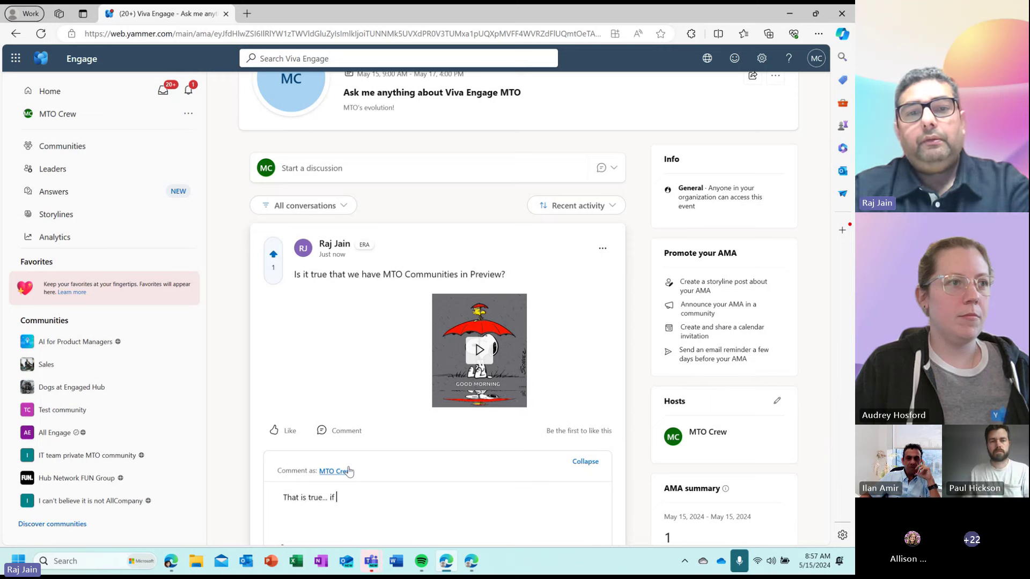
{"action": "type", "text": " you wait "}
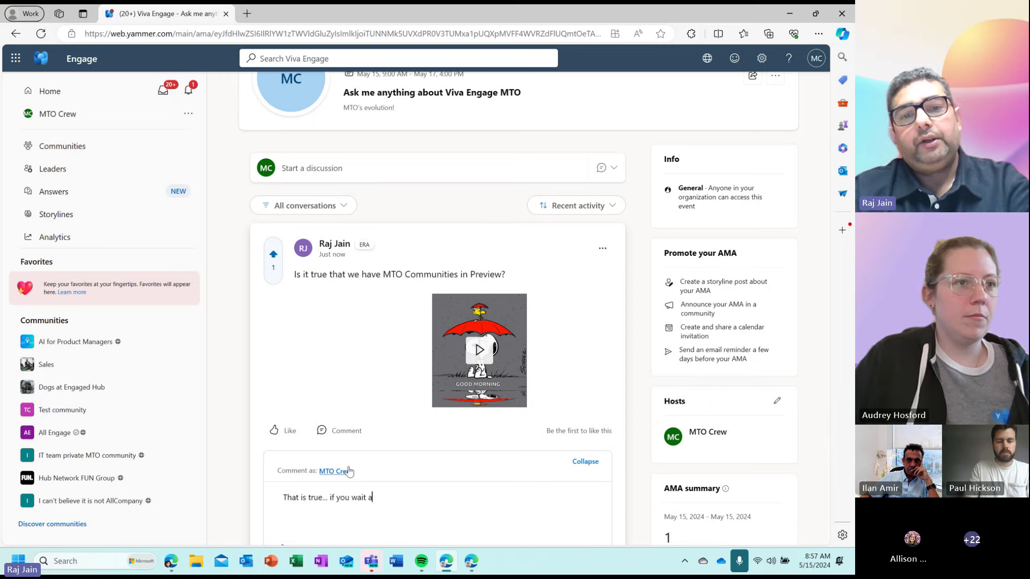
{"action": "type", "text": "a minute, i c"}
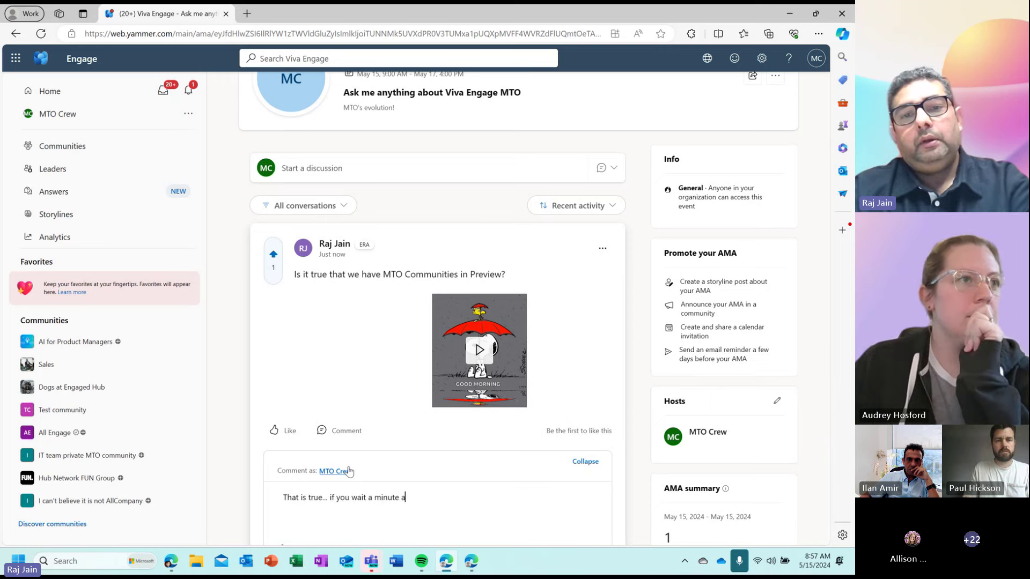
{"action": "type", "text": "an show you MTO COmm"}
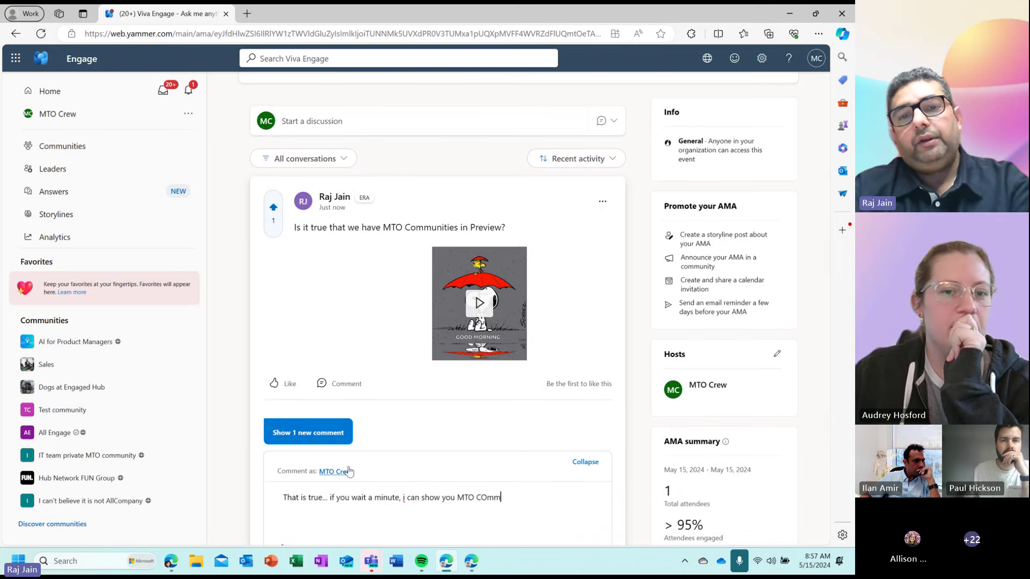
{"action": "type", "text": "unities in "}
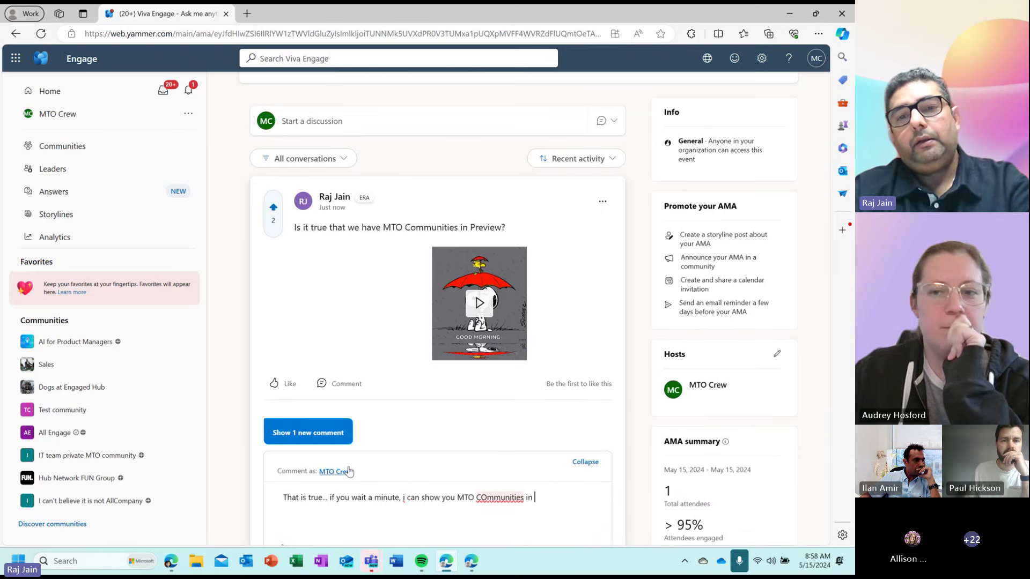
{"action": "type", "text": "w"}
{"action": "key", "text": "BackSpace"}
{"action": "key", "text": "BackSpace"}
{"action": "key", "text": "BackSpace"}
{"action": "key", "text": "BackSpace"}
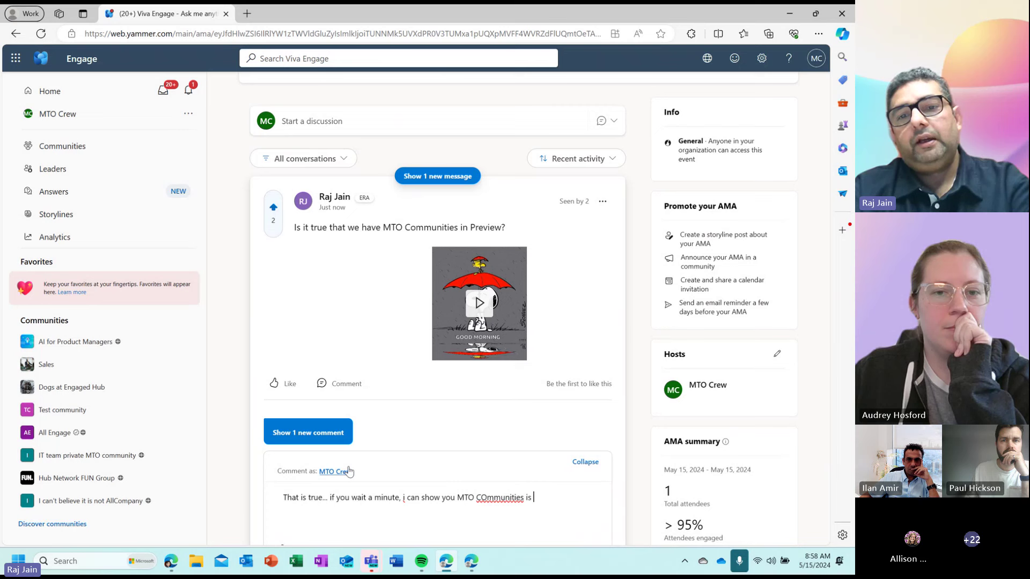
{"action": "type", "text": "well!"}
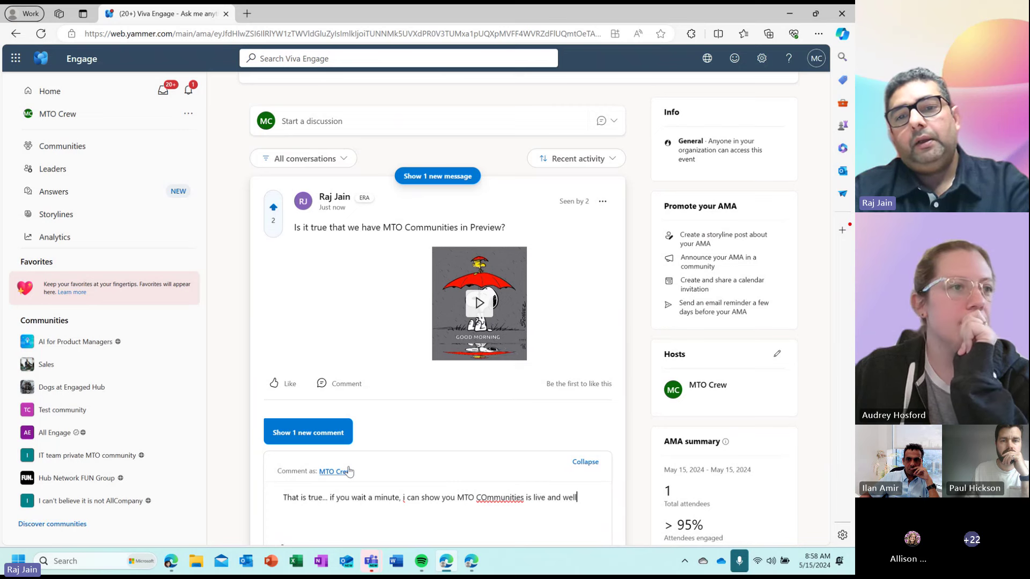
Correct the misspelled word in the reply to "Communities" and post the reply to the AMA question
{"action": "right_click", "coordinate": [495, 496]}
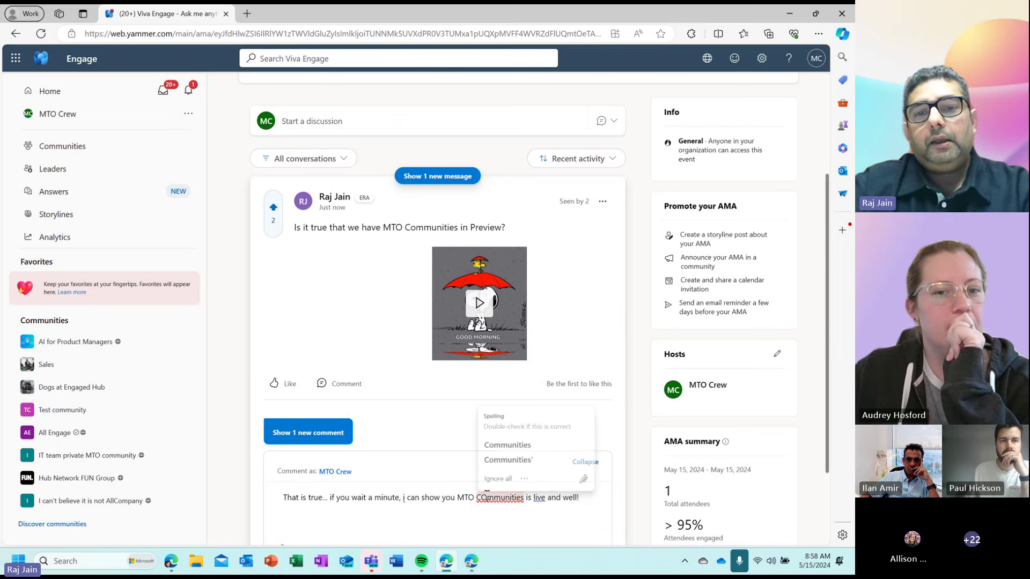
{"action": "left_click", "coordinate": [502, 445]}
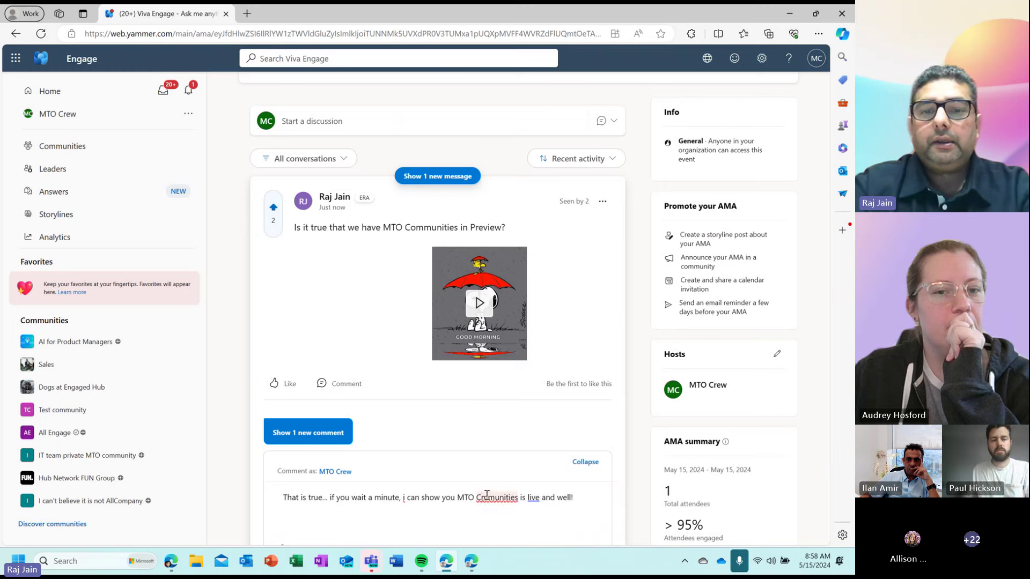
{"action": "scroll", "coordinate": [486, 494], "scroll_direction": "down", "scroll_amount": 2}
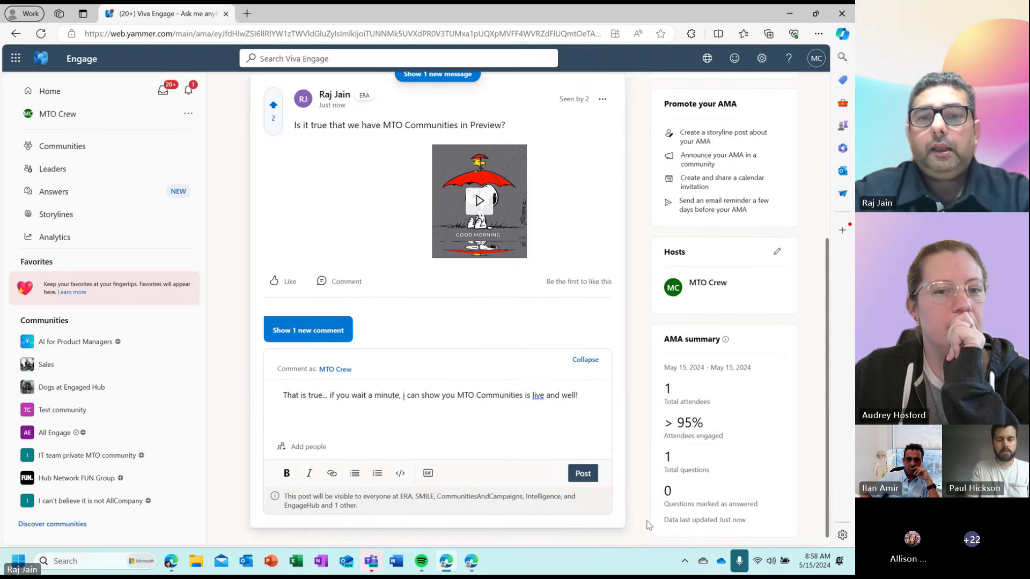
{"action": "left_click", "coordinate": [586, 477]}
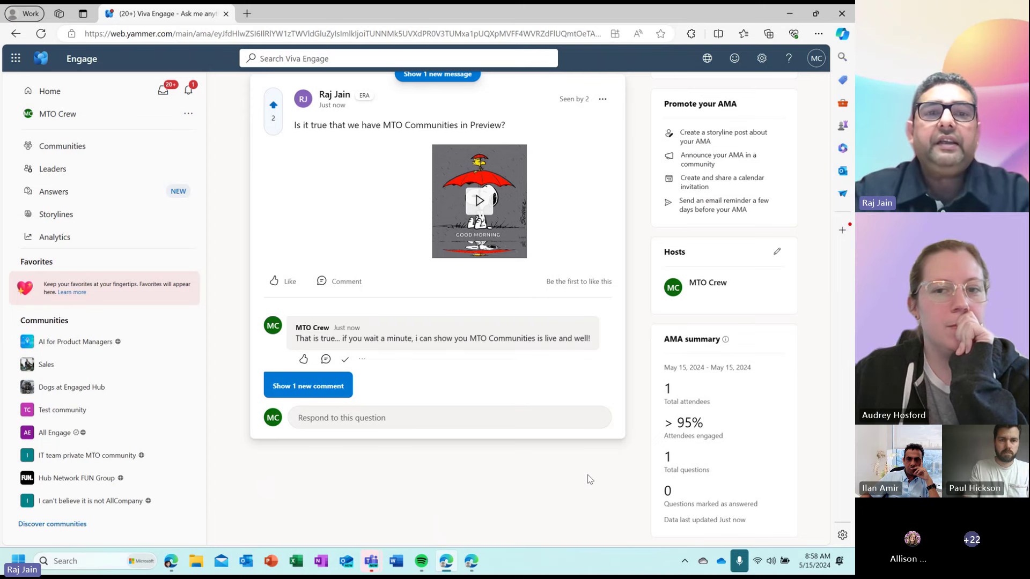
Load the new message in the AMA feed and show the new comment under the MTO Communities question
{"action": "left_click", "coordinate": [455, 78]}
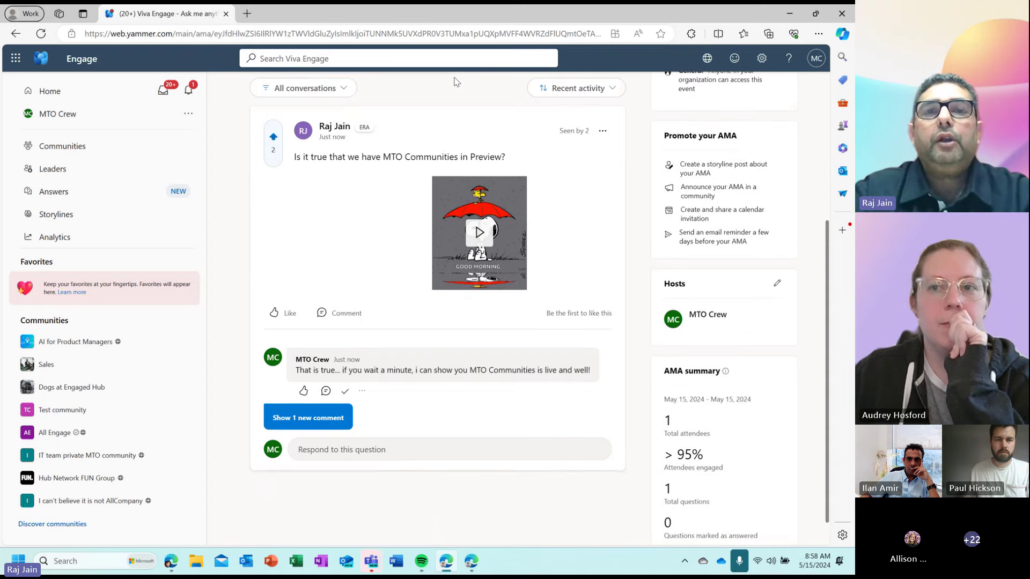
{"action": "scroll", "coordinate": [455, 81], "scroll_direction": "up", "scroll_amount": 2}
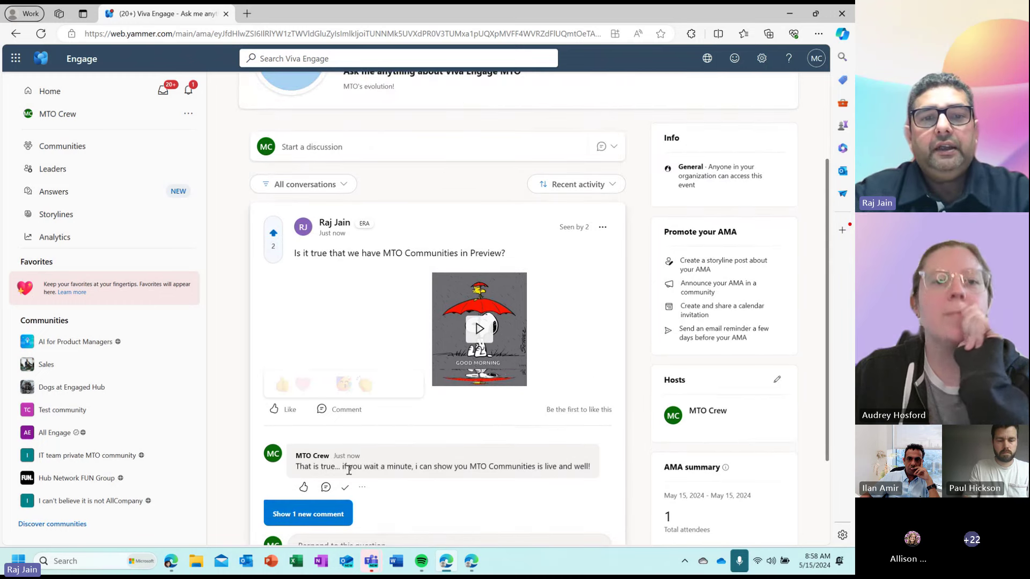
{"action": "left_click", "coordinate": [322, 514]}
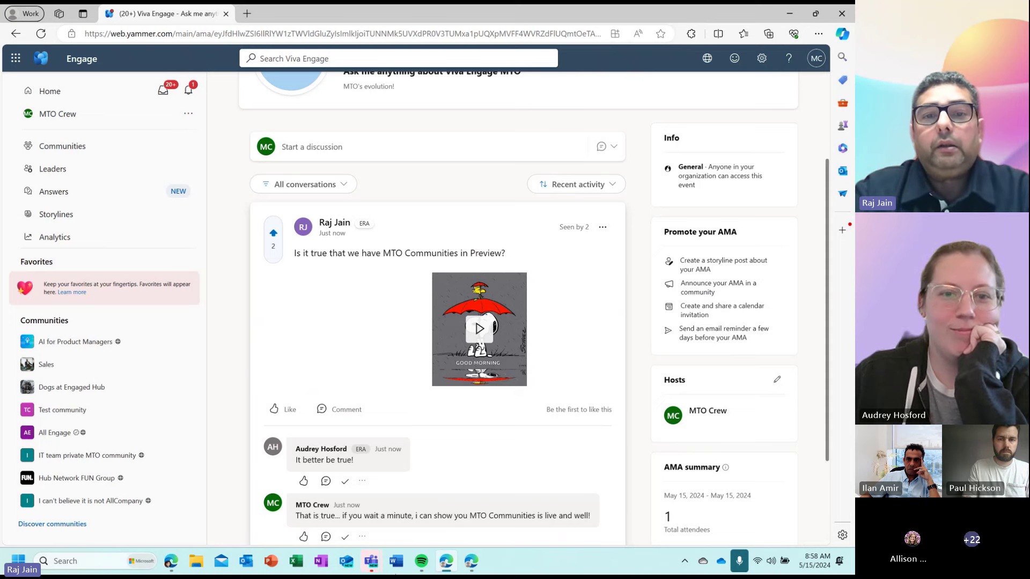
{"action": "mouse_move", "coordinate": [470, 570]}
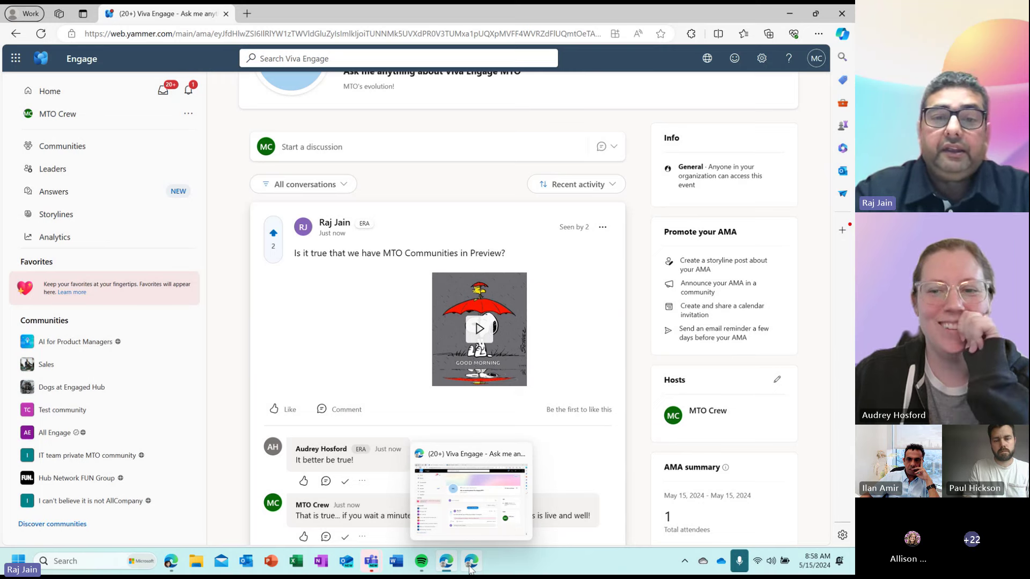
{"action": "left_click", "coordinate": [574, 567]}
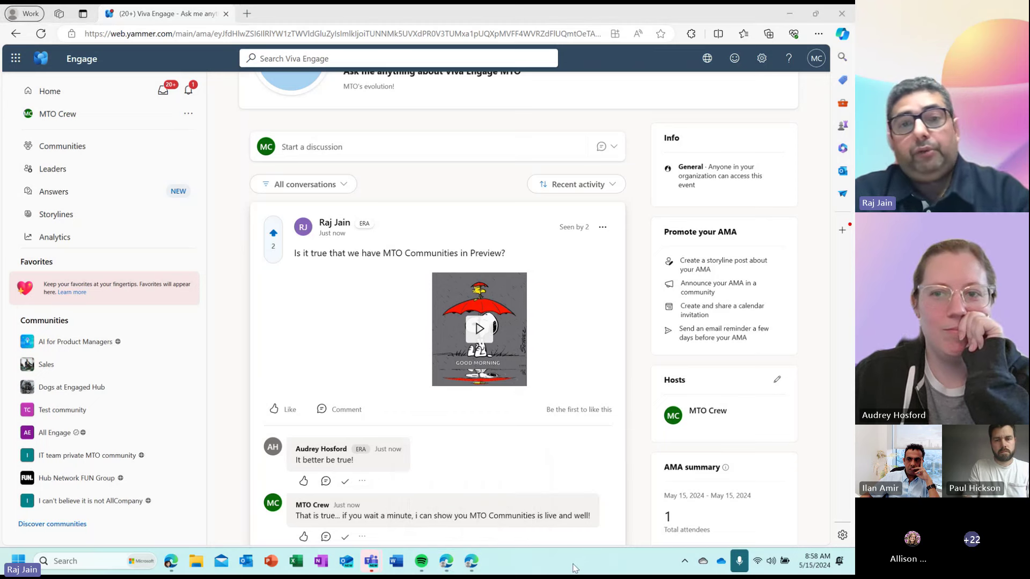